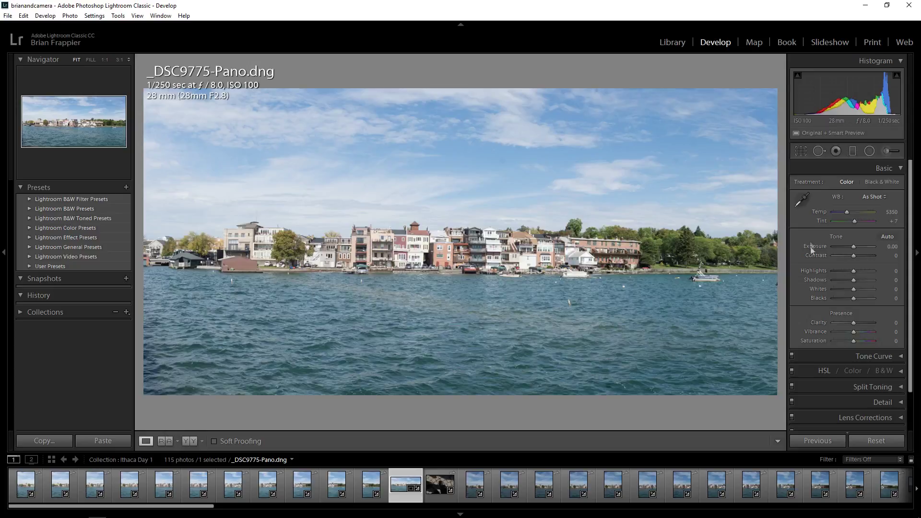
# Step: Switch to the Graduated Filter tool for the lakeside panorama _DSC9775-Pano.dng
pyautogui.click(852, 151)
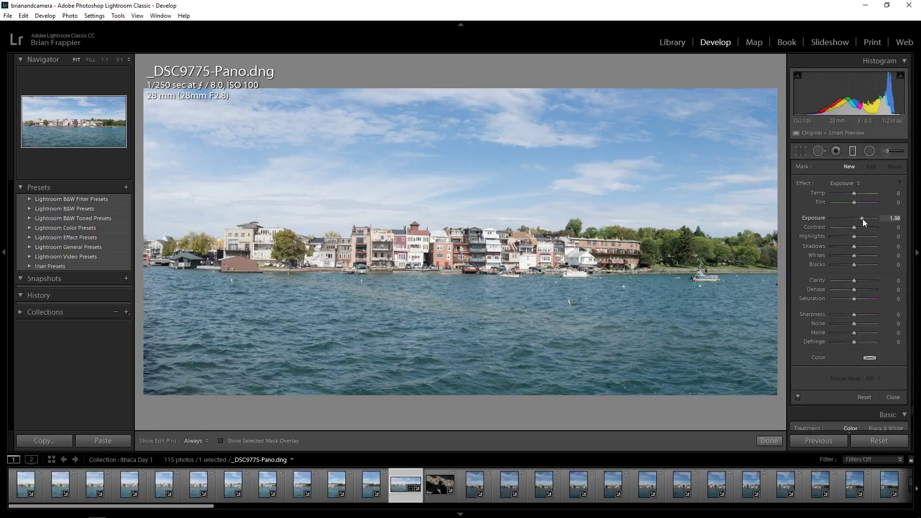
# Step: Draw a graduated filter over the panorama's sky and raise its Exposure from 0.87 to 1.91
pyautogui.moveTo(863, 219); pyautogui.dragTo(864, 218)
pyautogui.moveTo(451, 249); pyautogui.dragTo(450, 252)
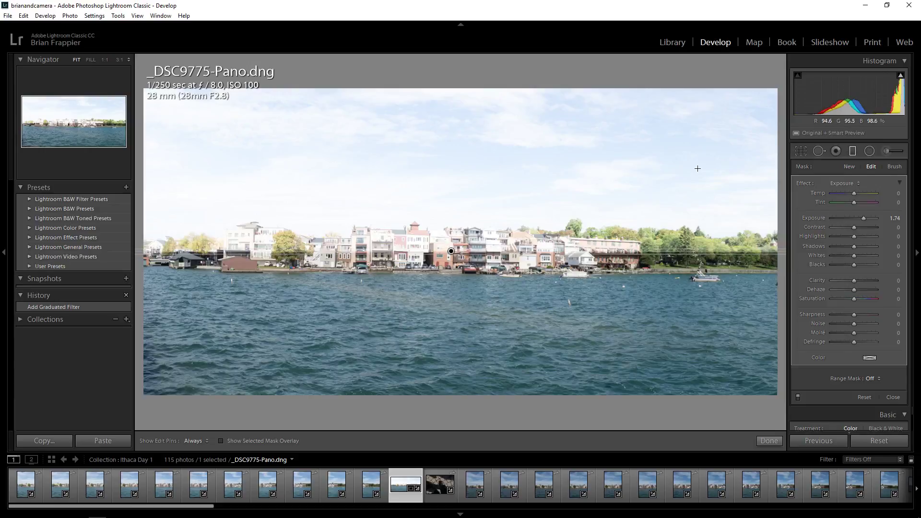
pyautogui.doubleClick(861, 220)
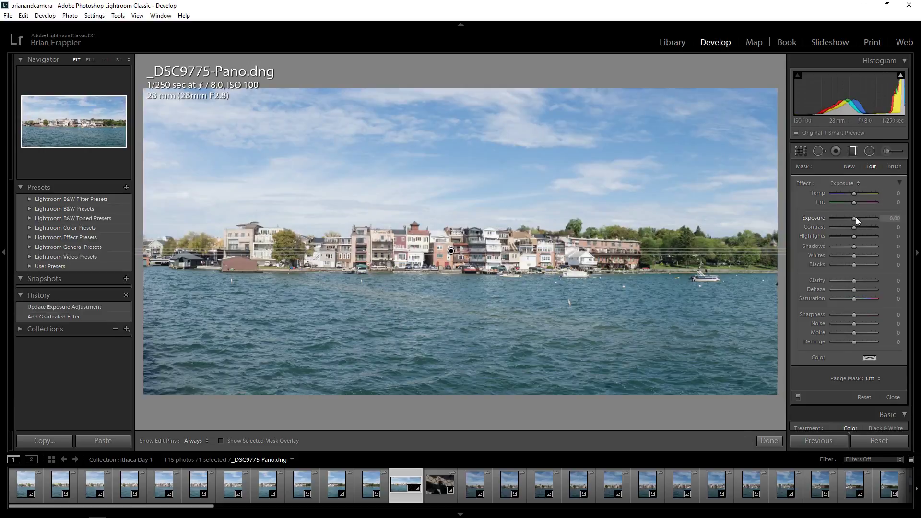
pyautogui.moveTo(856, 217); pyautogui.dragTo(852, 217)
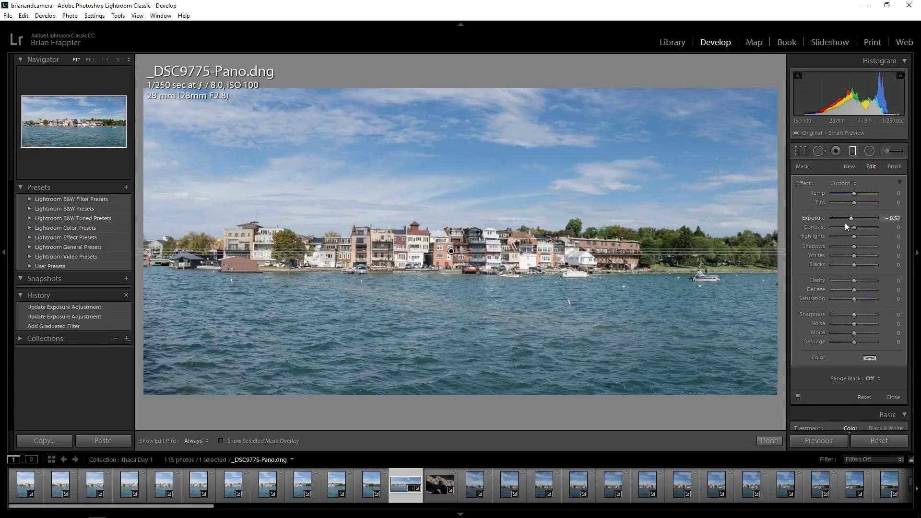
pyautogui.moveTo(849, 218); pyautogui.dragTo(859, 218)
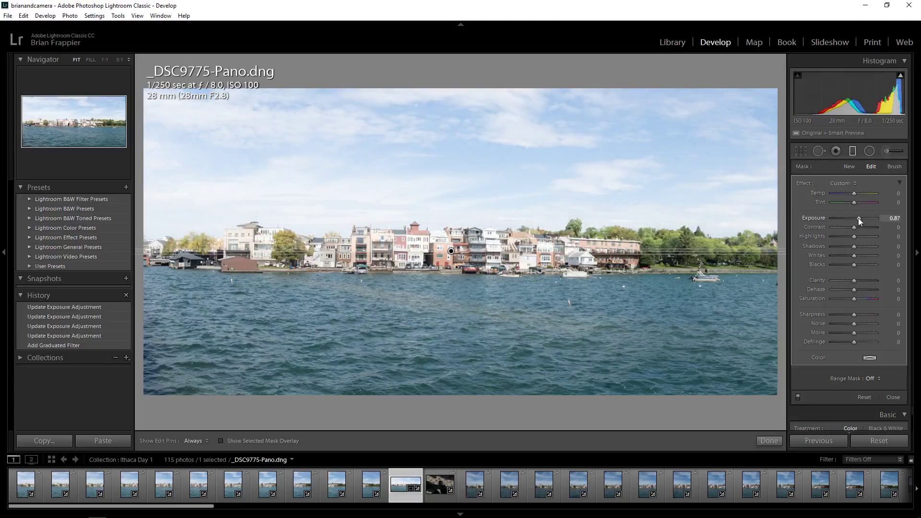
pyautogui.moveTo(859, 218); pyautogui.dragTo(864, 218)
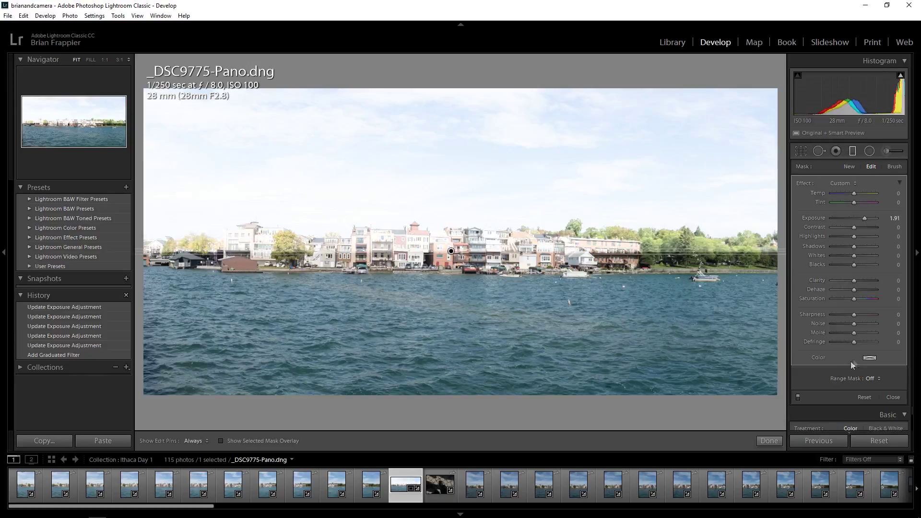
# Step: Restrict the sky filter with a Color range mask sampled from the sky
pyautogui.click(871, 386)
pyautogui.click(859, 395)
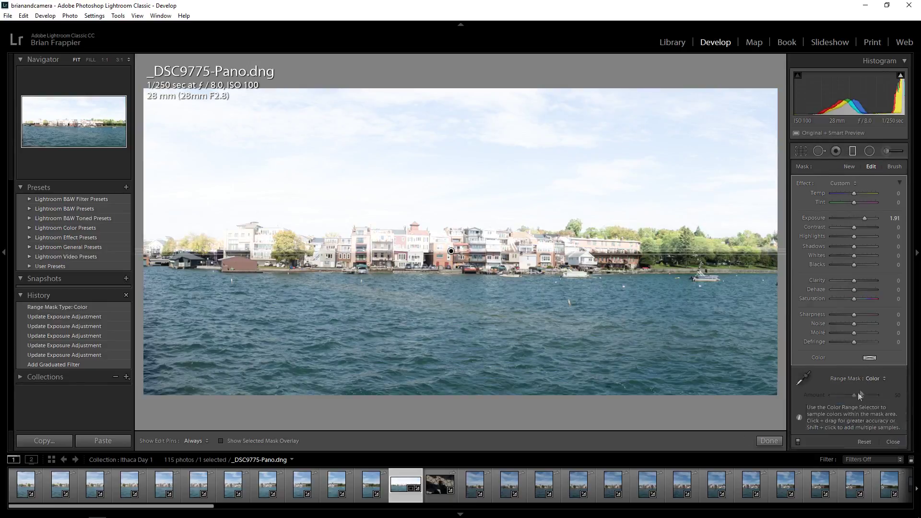
pyautogui.click(805, 378)
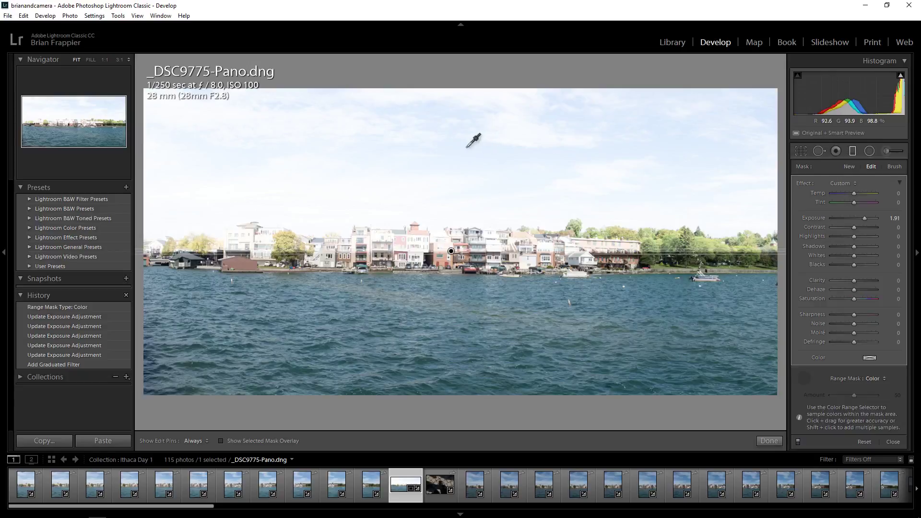
pyautogui.moveTo(455, 142)
pyautogui.mouseDown()
pyautogui.moveTo(555, 186)
pyautogui.moveTo(567, 181)
pyautogui.mouseUp()
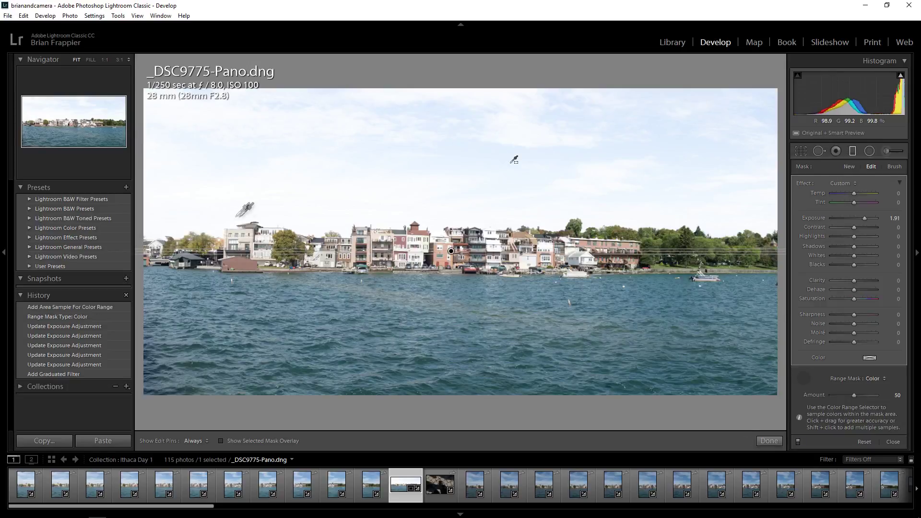
# Step: Reselect the sky graduated filter and cool its Temp to -72
pyautogui.press('m')
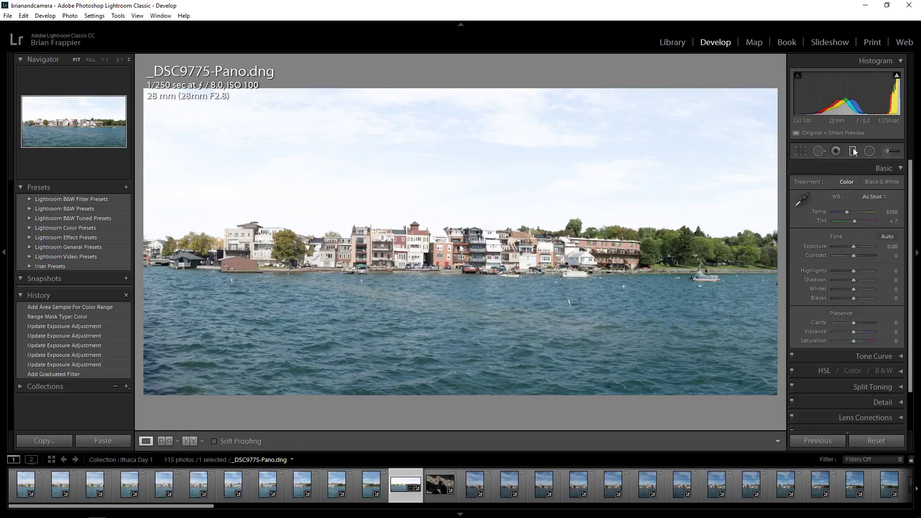
pyautogui.click(853, 151)
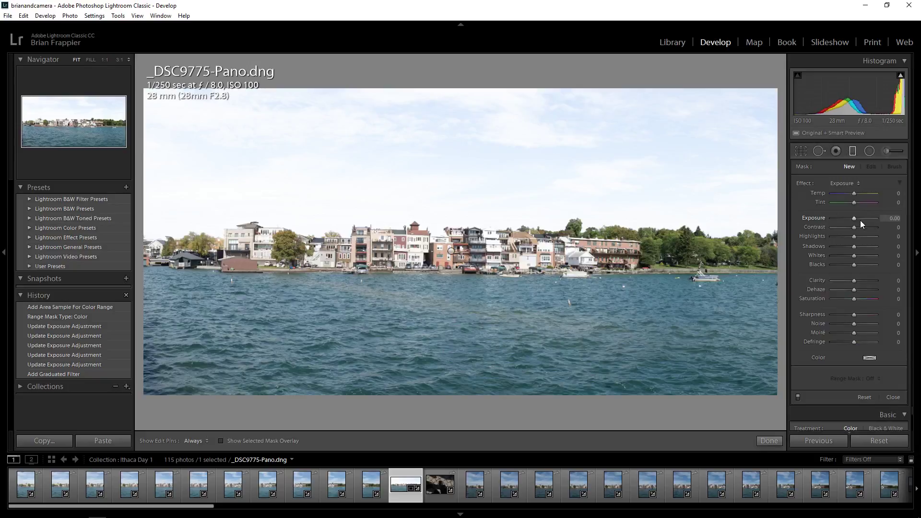
pyautogui.click(450, 250)
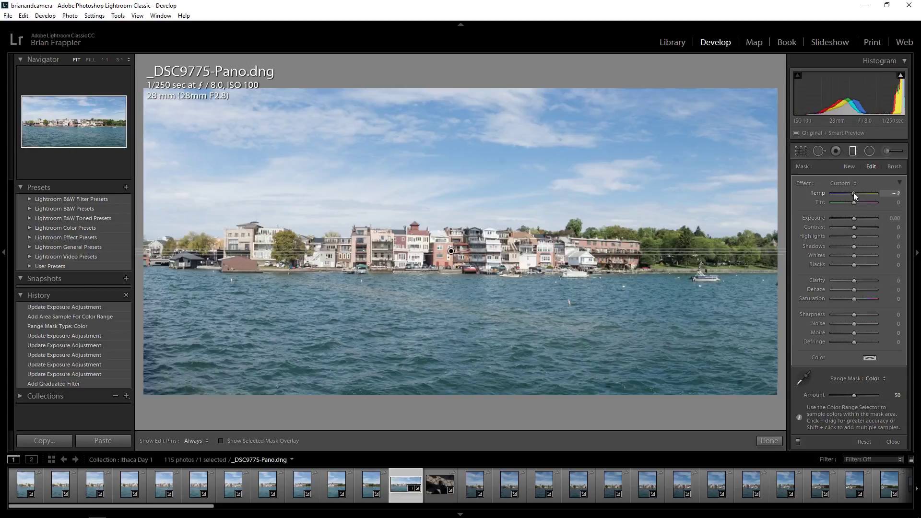
pyautogui.moveTo(853, 193); pyautogui.dragTo(838, 193)
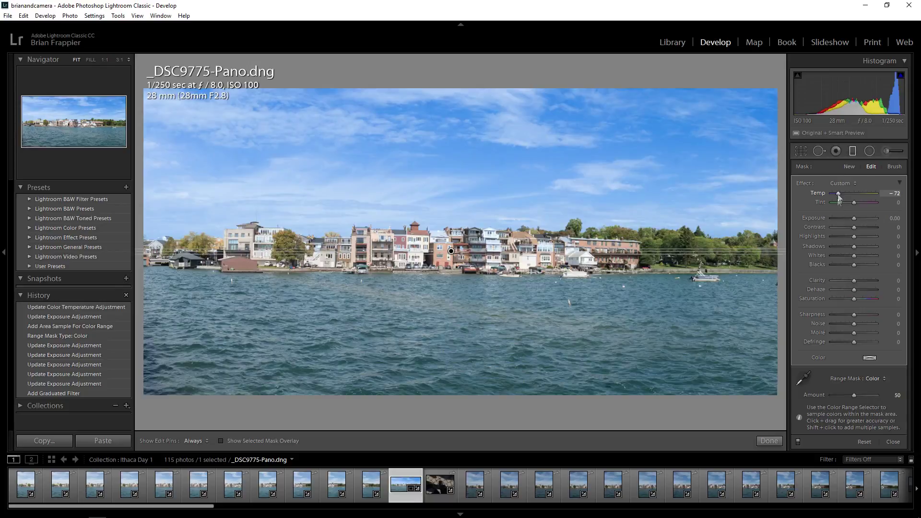
# Step: Delete the stray filter and draw an inverted radial filter over the right shoreline
pyautogui.press('Delete')
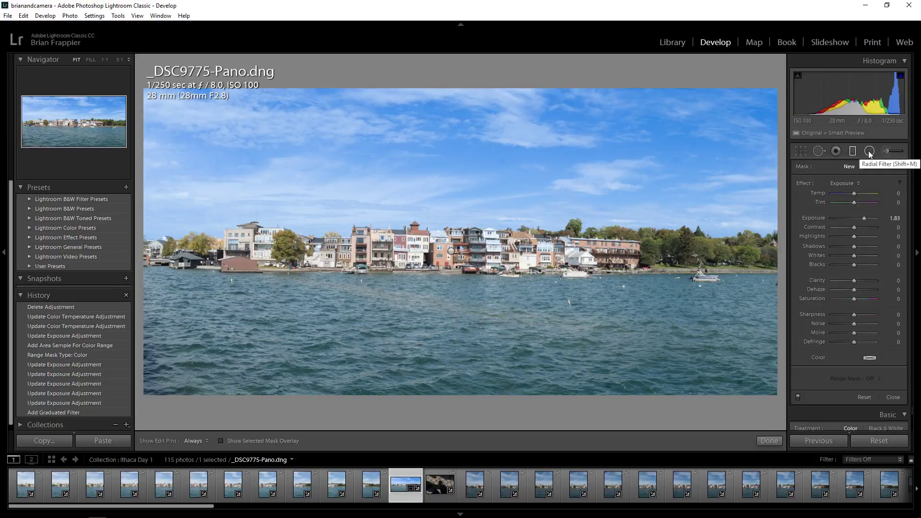
pyautogui.click(869, 151)
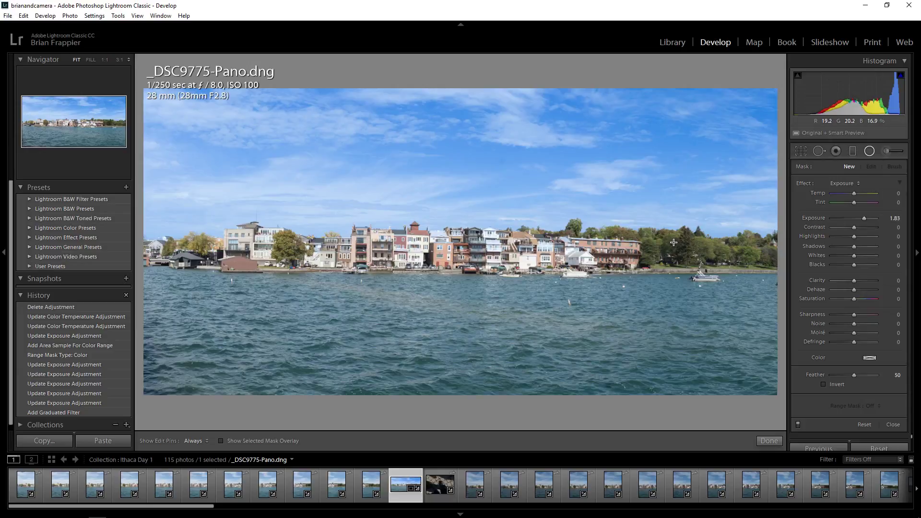
pyautogui.moveTo(673, 242); pyautogui.dragTo(771, 283)
pyautogui.click(838, 386)
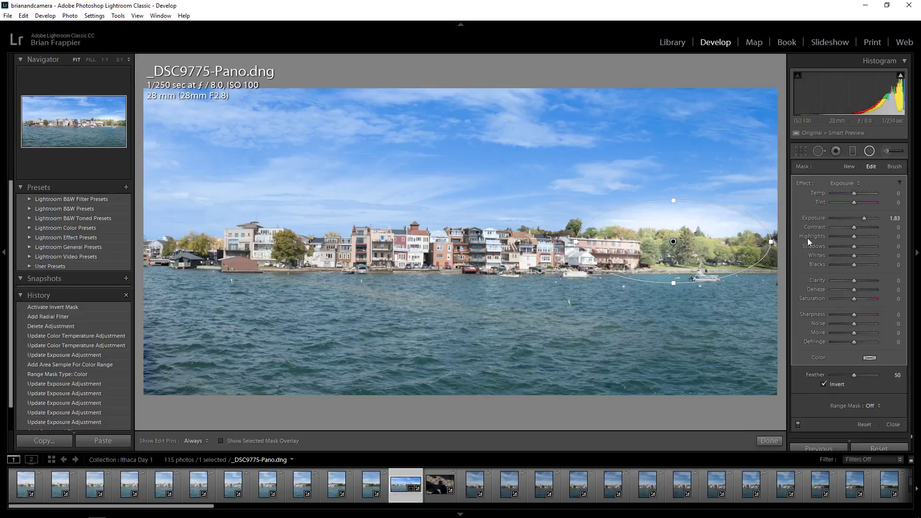
# Step: Limit the radial filter to a Color range mask sampled from the shoreline trees
pyautogui.click(870, 407)
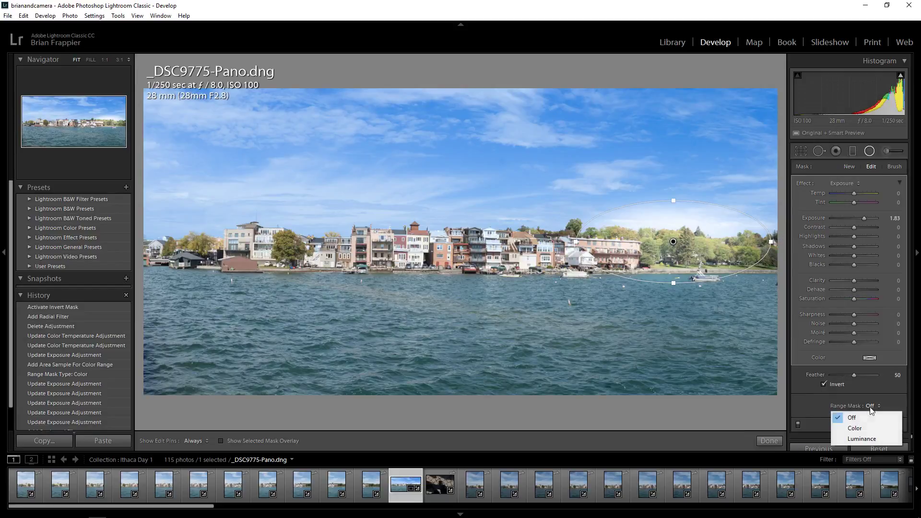
pyautogui.click(854, 428)
pyautogui.click(797, 406)
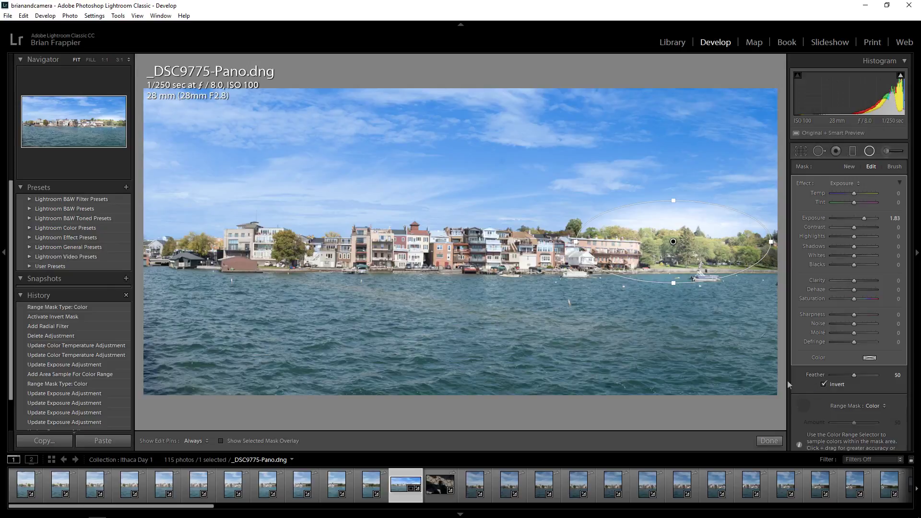
pyautogui.moveTo(651, 238); pyautogui.dragTo(701, 254)
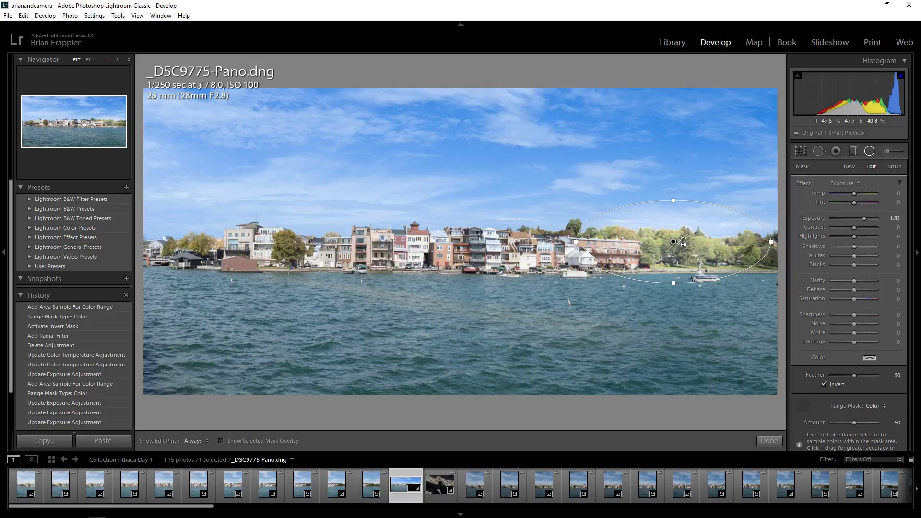
pyautogui.moveTo(746, 259); pyautogui.dragTo(681, 244)
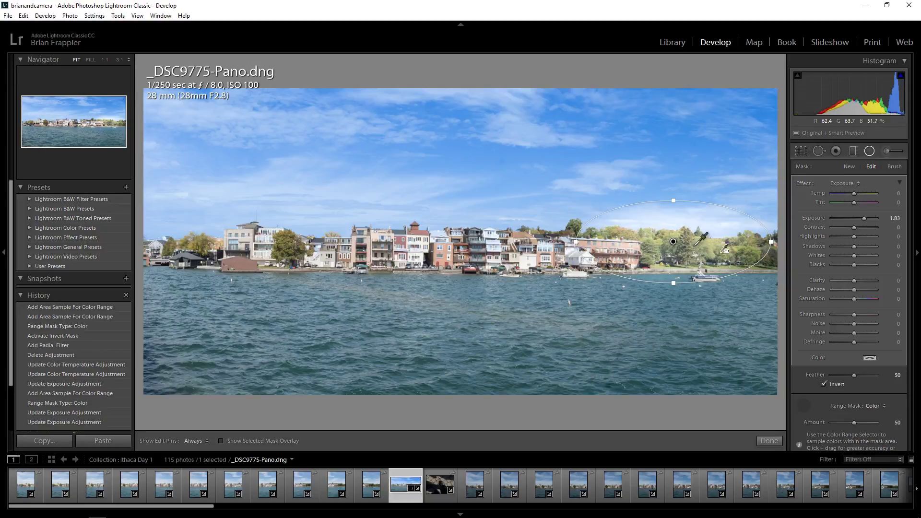
pyautogui.click(721, 250)
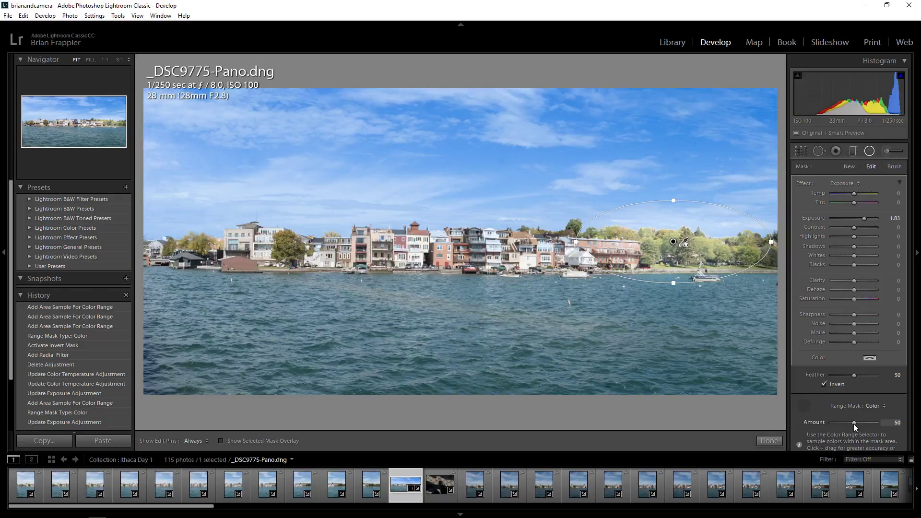
# Step: Set the radial filter's range Amount to 11, reset Exposure and Tint, and raise Clarity to 96
pyautogui.moveTo(843, 422)
pyautogui.mouseDown()
pyautogui.moveTo(832, 422)
pyautogui.moveTo(866, 425)
pyautogui.moveTo(843, 422)
pyautogui.mouseUp()
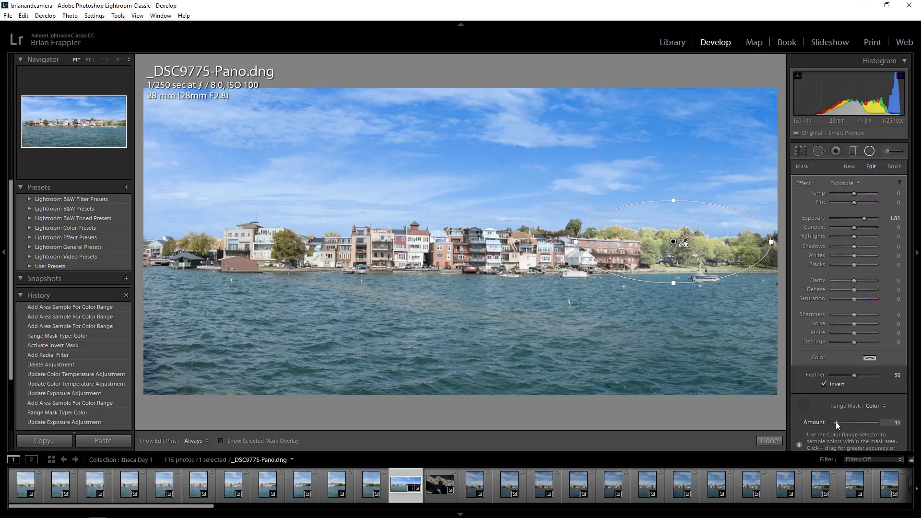
pyautogui.doubleClick(864, 219)
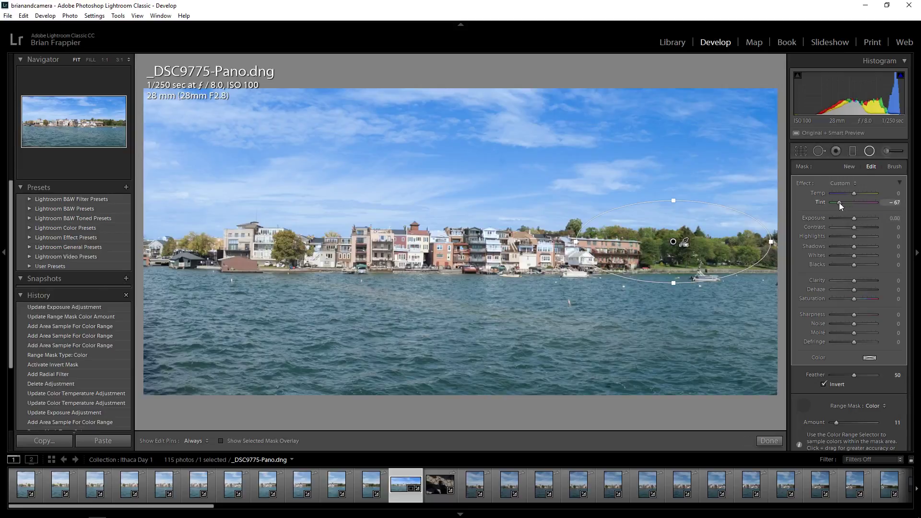
pyautogui.moveTo(839, 202); pyautogui.dragTo(852, 204)
pyautogui.doubleClick(850, 203)
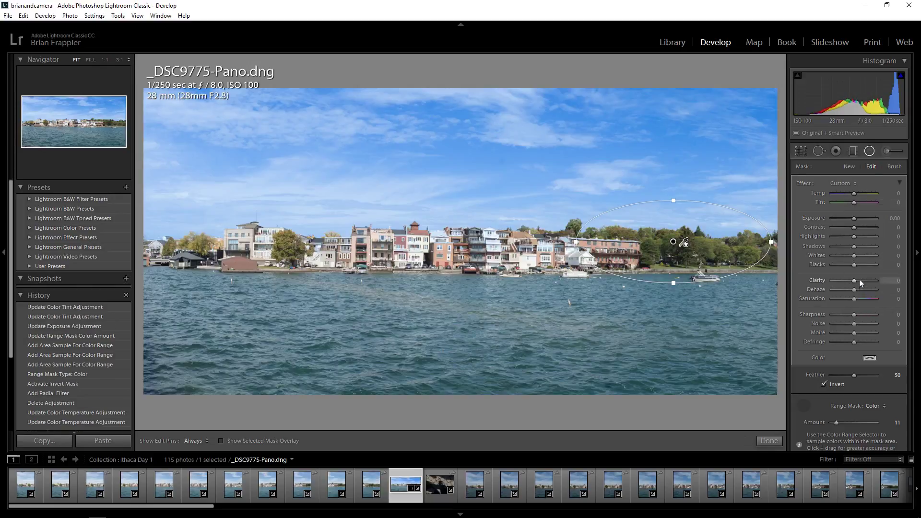
pyautogui.moveTo(854, 280); pyautogui.dragTo(874, 281)
pyautogui.click(769, 441)
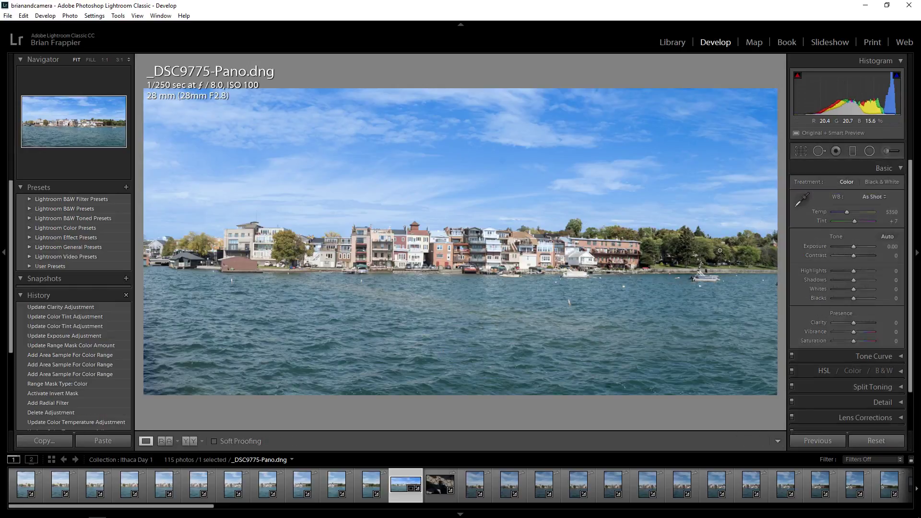
pyautogui.press('\\')
pyautogui.press('\\')
pyautogui.press('\\')
pyautogui.press('\\')
pyautogui.press('\\')
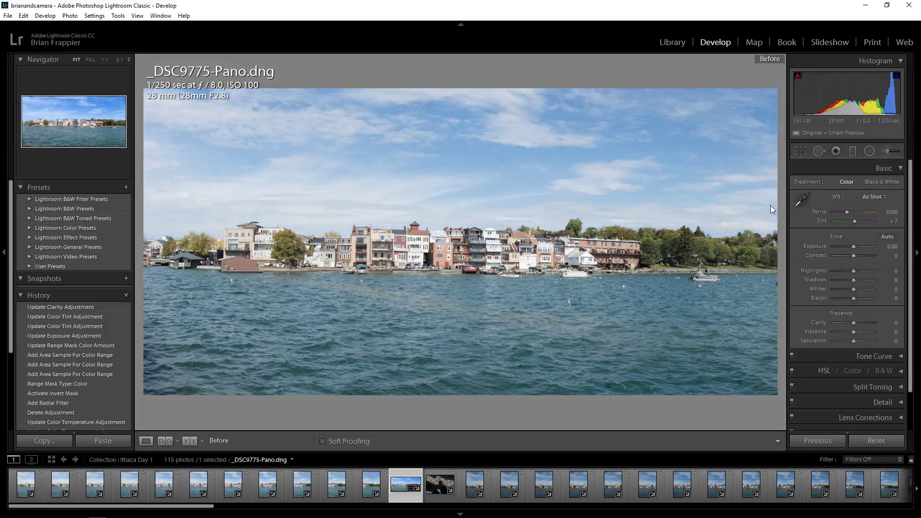
pyautogui.press('\\')
pyautogui.press('\\')
pyautogui.press('\\')
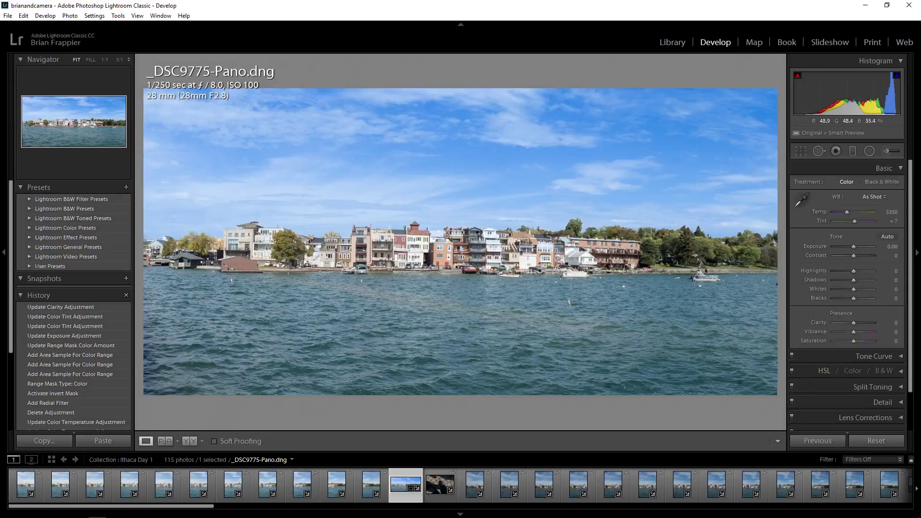
pyautogui.press('\\')
pyautogui.press('\\')
pyautogui.press('\\')
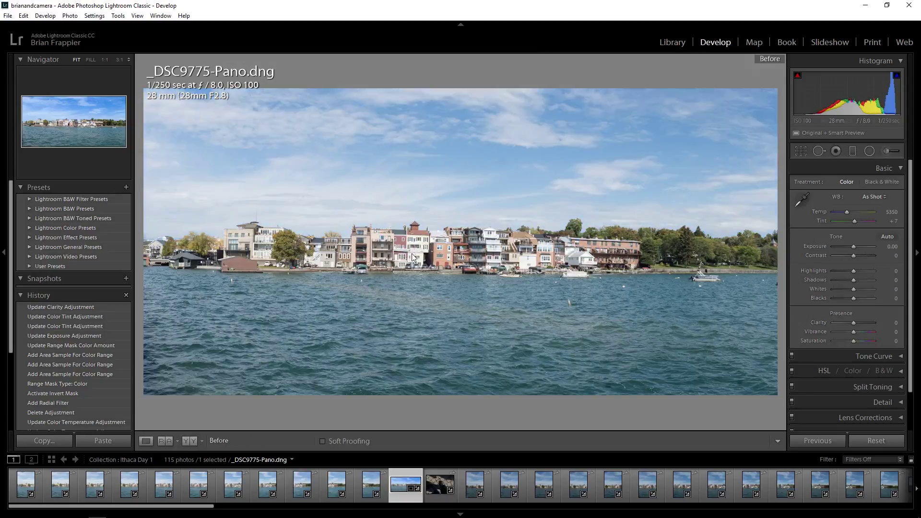
pyautogui.press('\\')
pyautogui.press('\\')
pyautogui.press('\\')
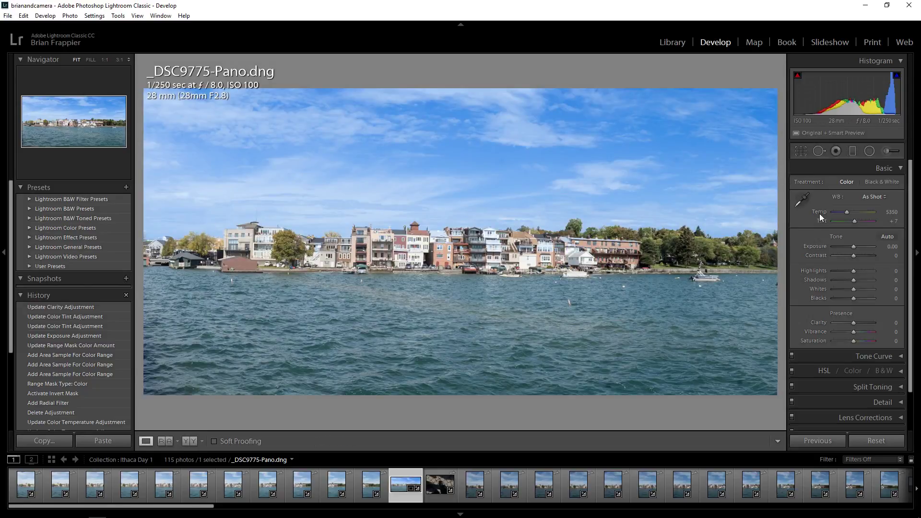
pyautogui.press('m')
# Step: Adjust the sky filter's colour range amount, warm Temp to -61, and set Clarity to 35
pyautogui.click(830, 394)
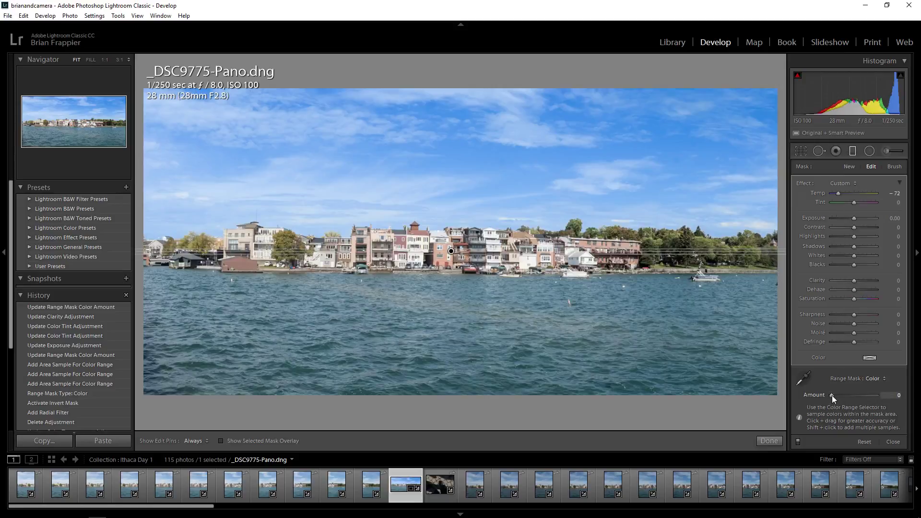
pyautogui.click(842, 395)
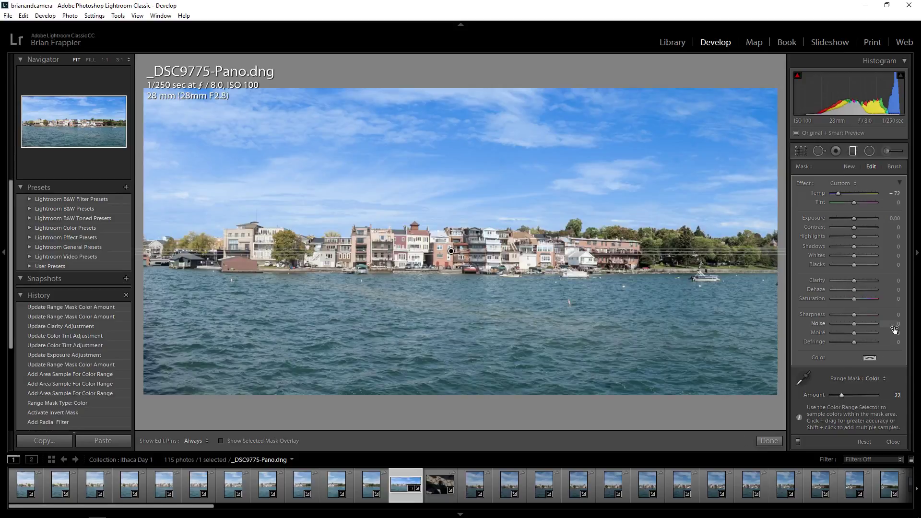
pyautogui.moveTo(837, 192)
pyautogui.mouseDown()
pyautogui.moveTo(856, 194)
pyautogui.moveTo(844, 195)
pyautogui.mouseUp()
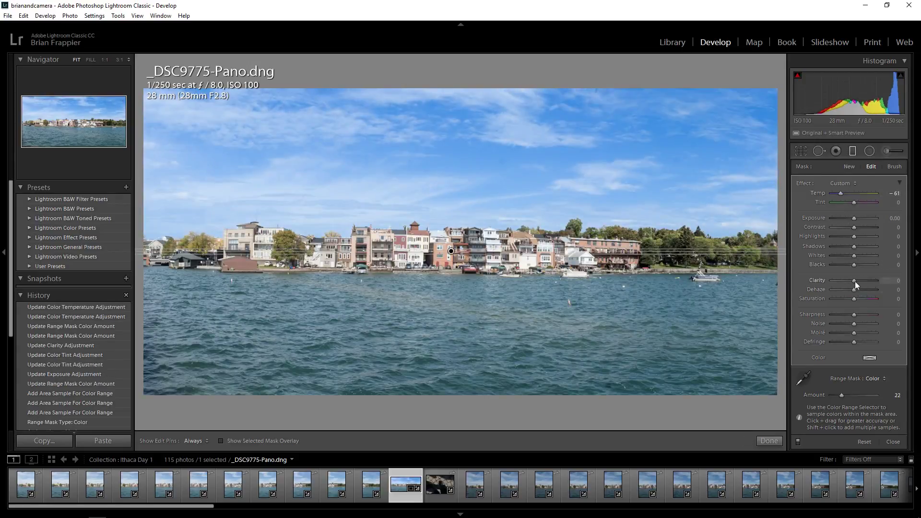
pyautogui.moveTo(855, 281); pyautogui.dragTo(862, 281)
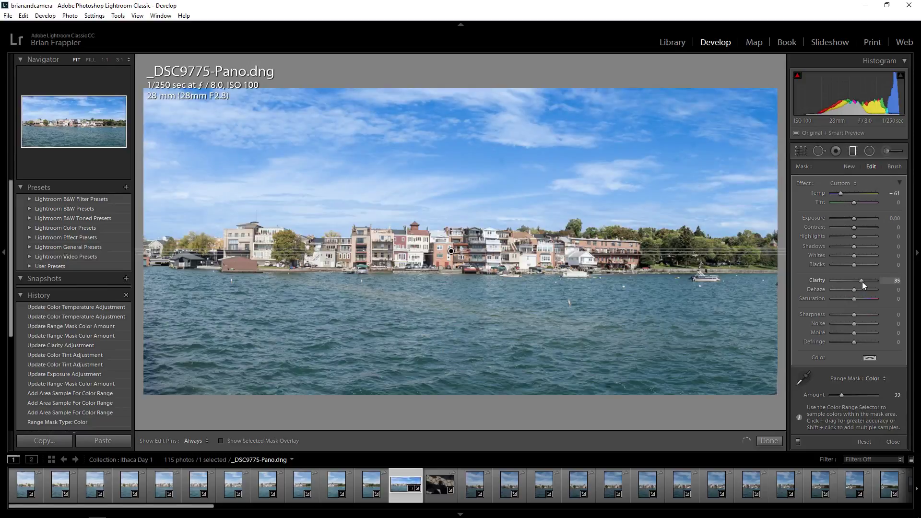
pyautogui.click(770, 441)
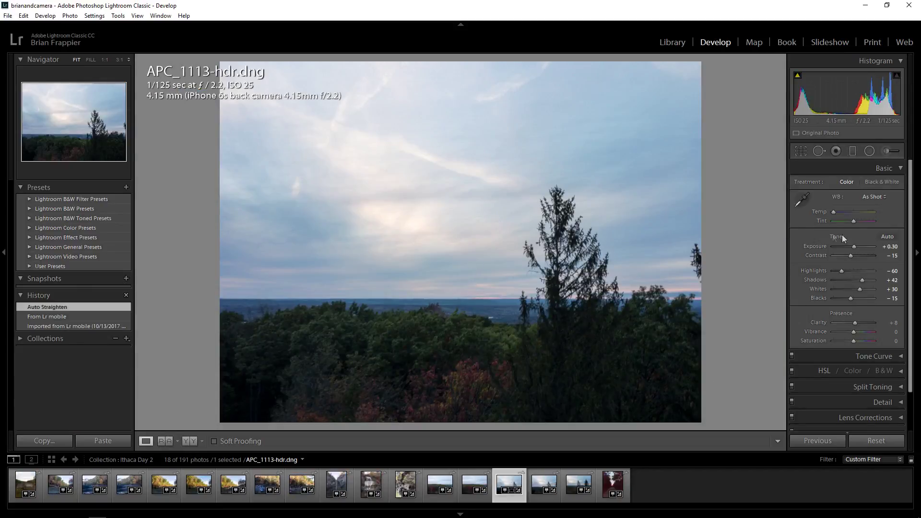
# Step: Draw a graduated filter over APC_1113-hdr.dng's sky at Exposure -0.52, moved down to the horizon
pyautogui.click(852, 151)
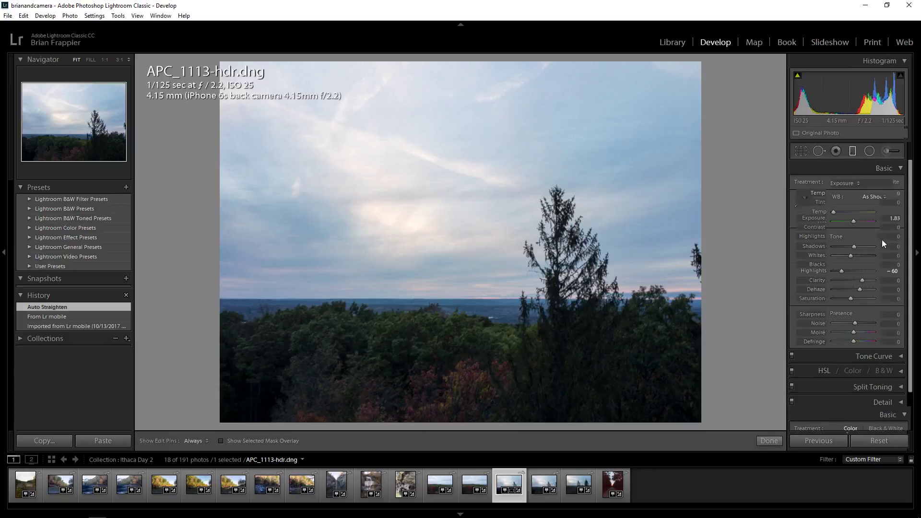
pyautogui.moveTo(863, 219); pyautogui.dragTo(864, 218)
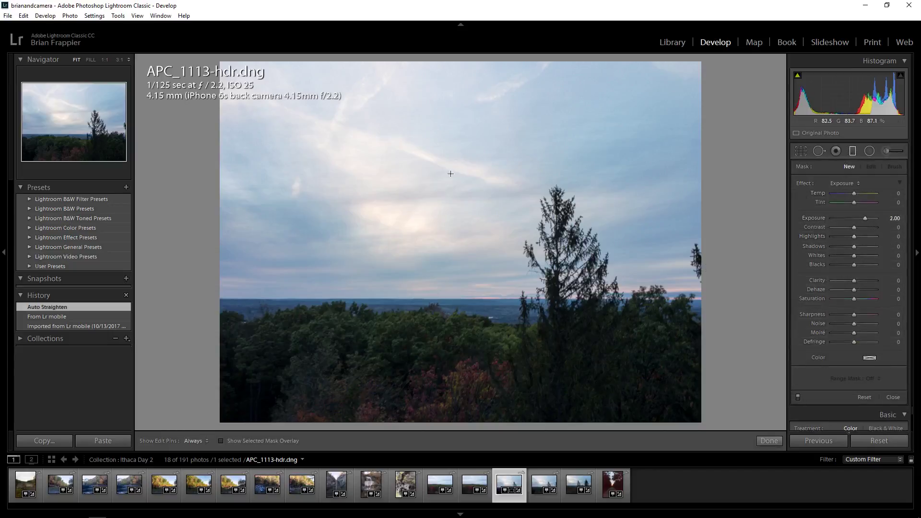
pyautogui.moveTo(441, 238); pyautogui.dragTo(440, 274)
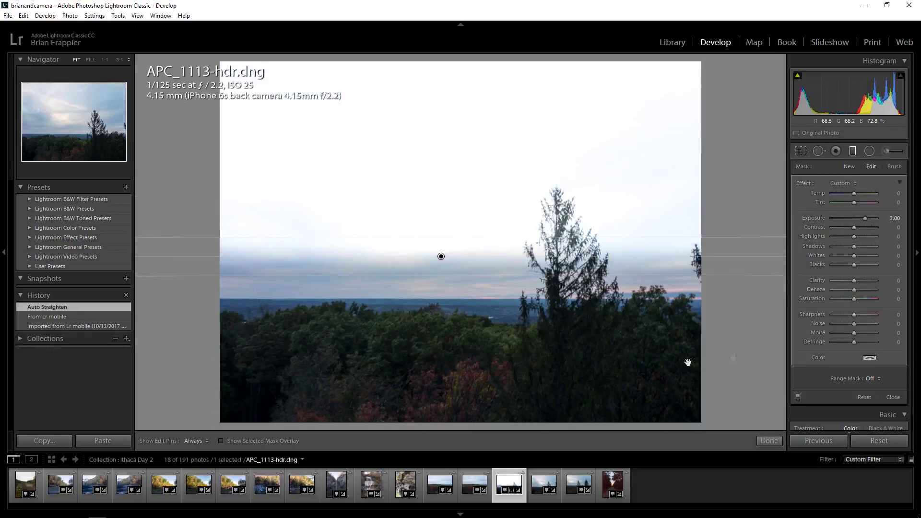
pyautogui.doubleClick(865, 217)
pyautogui.moveTo(852, 216); pyautogui.dragTo(850, 217)
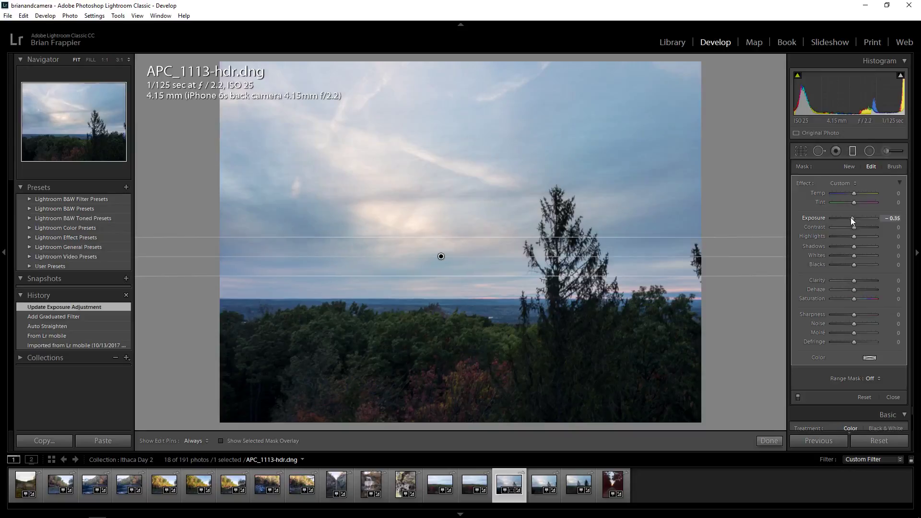
pyautogui.moveTo(850, 217); pyautogui.dragTo(849, 218)
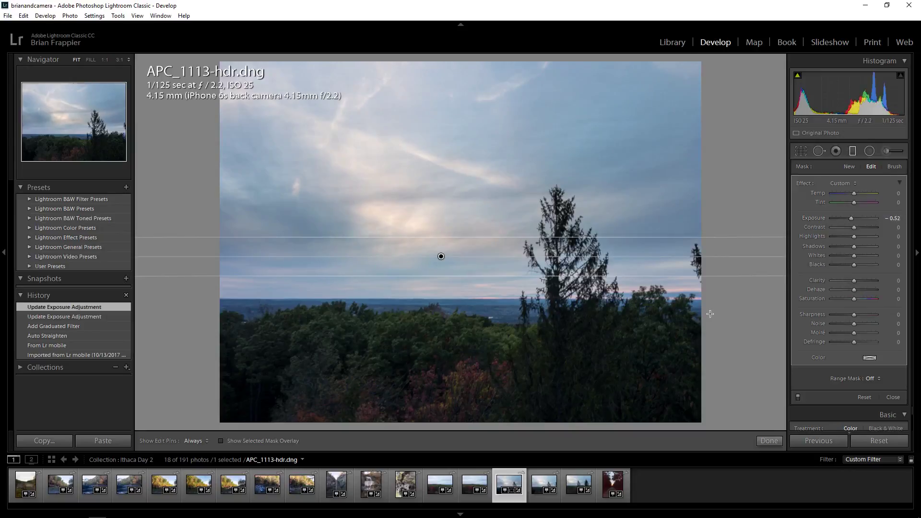
pyautogui.moveTo(440, 257); pyautogui.dragTo(440, 288)
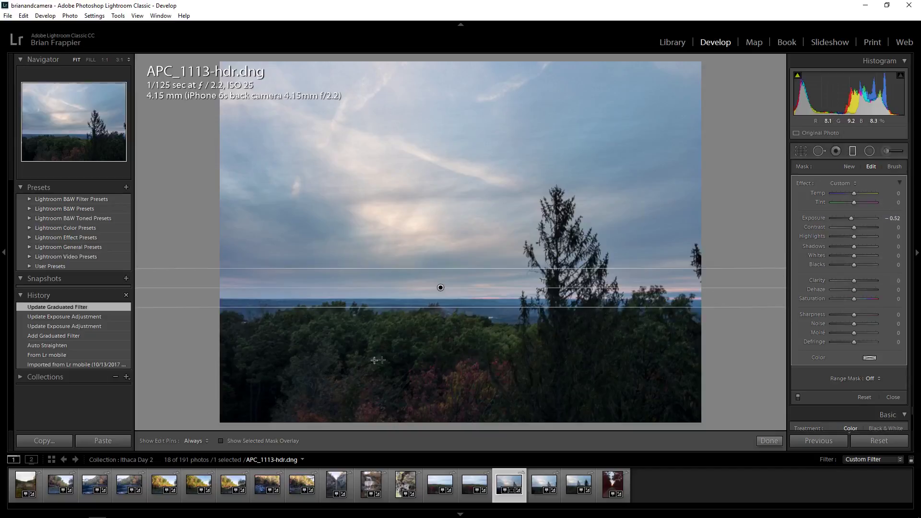
# Step: Apply a Luminance range mask at Range 84/100 and Smoothness 49, then reset the filter's Exposure
pyautogui.click(874, 378)
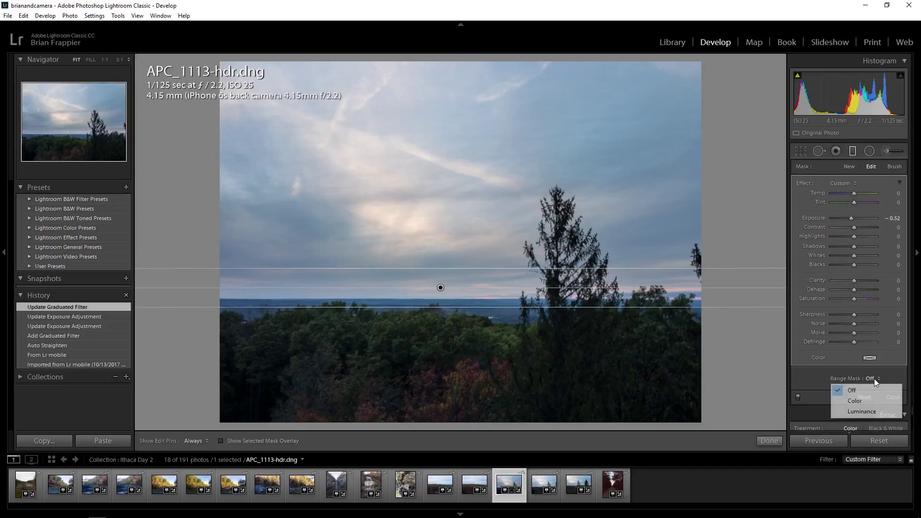
pyautogui.click(854, 411)
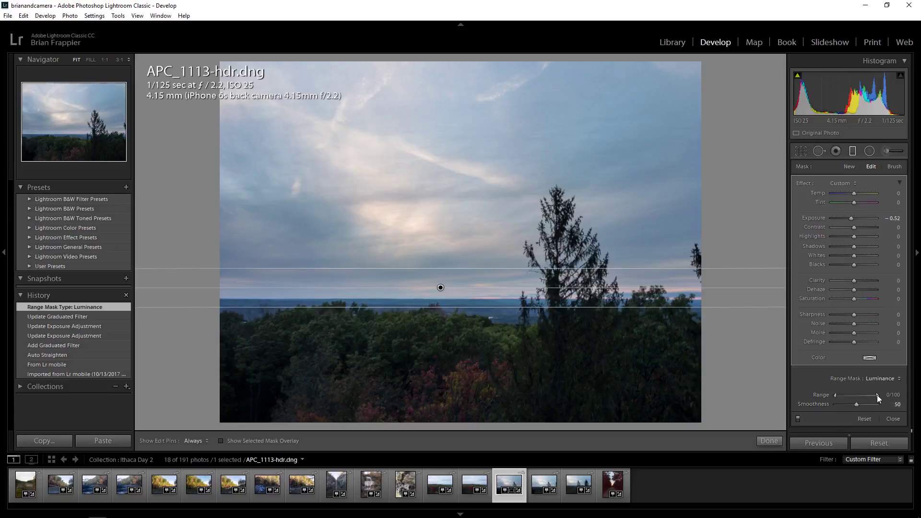
pyautogui.moveTo(876, 395)
pyautogui.mouseDown()
pyautogui.moveTo(842, 397)
pyautogui.moveTo(869, 398)
pyautogui.mouseUp()
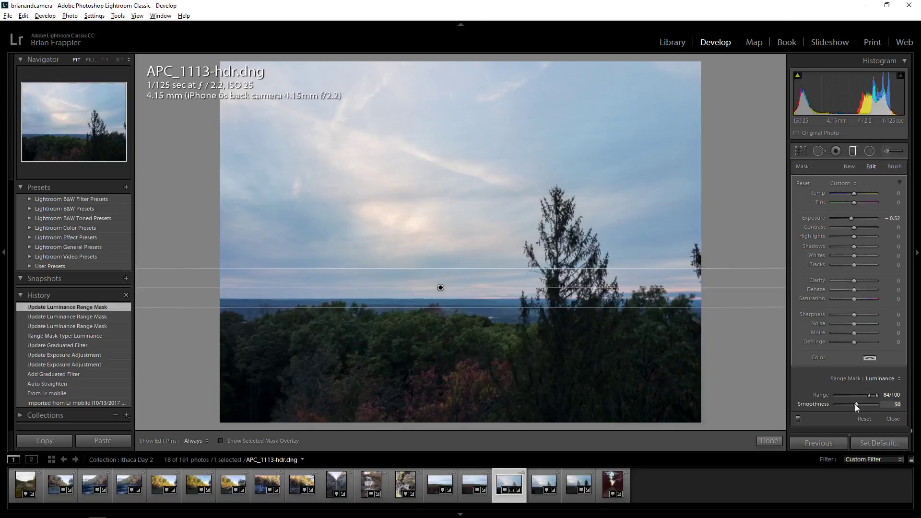
pyautogui.moveTo(856, 404)
pyautogui.mouseDown()
pyautogui.moveTo(868, 407)
pyautogui.moveTo(855, 407)
pyautogui.mouseUp()
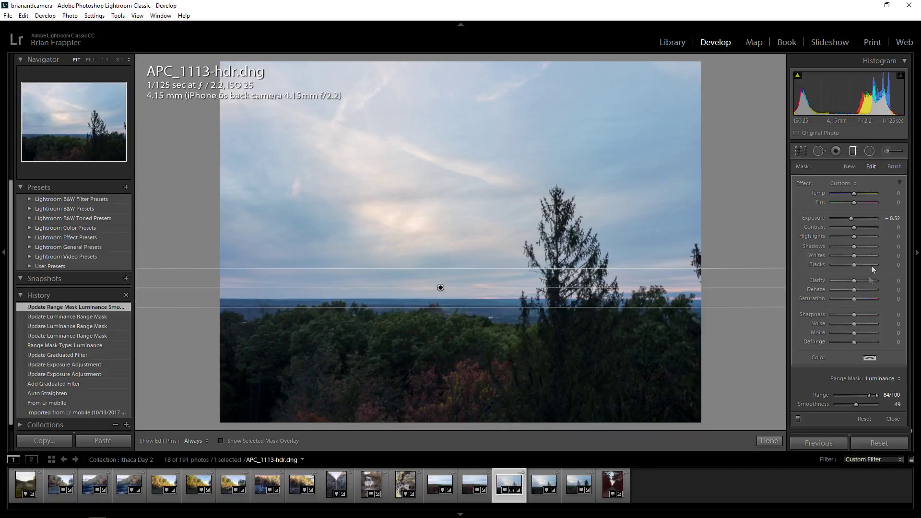
pyautogui.doubleClick(851, 218)
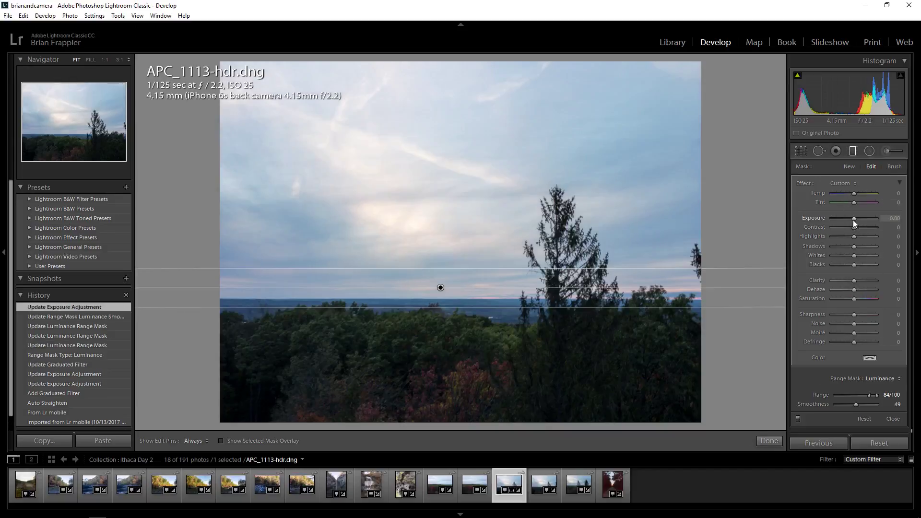
# Step: Set the sky filter to Exposure -0.17, Temp 61, Tint 46 and Clarity 33
pyautogui.moveTo(853, 220); pyautogui.dragTo(864, 196)
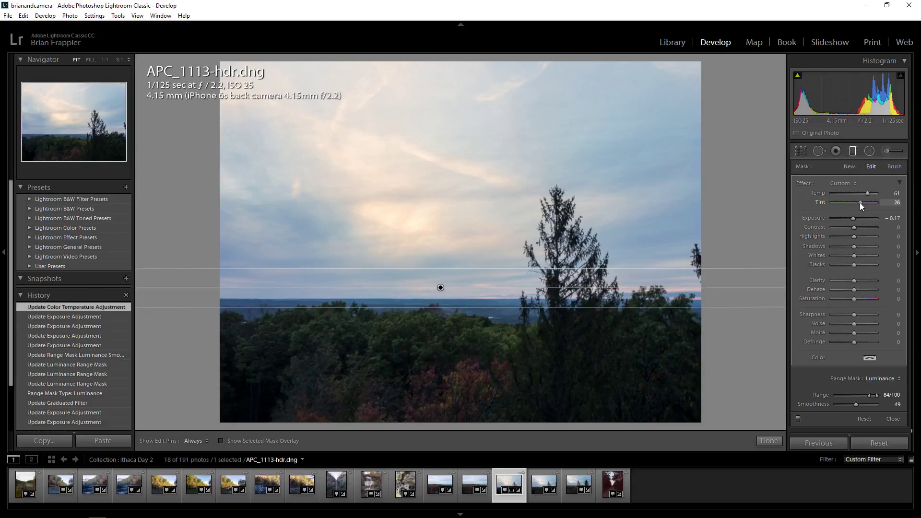
pyautogui.moveTo(862, 202); pyautogui.dragTo(862, 202)
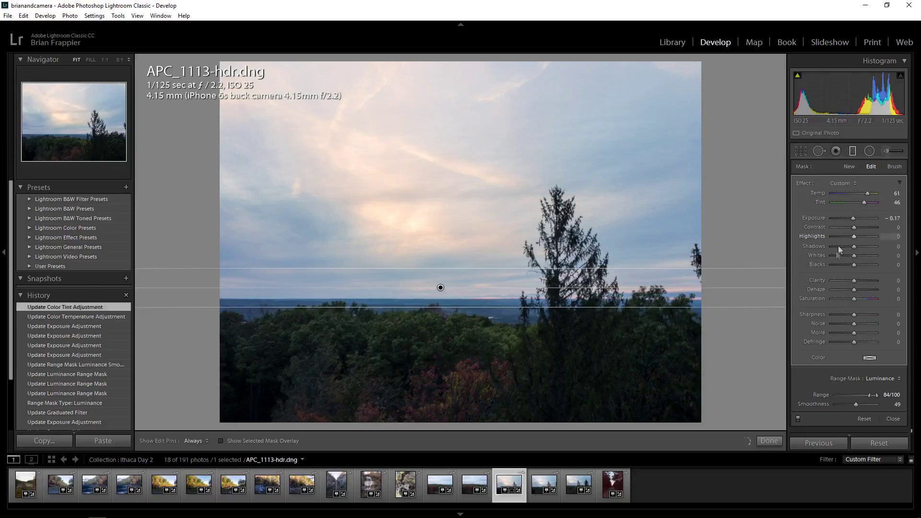
pyautogui.moveTo(854, 280)
pyautogui.mouseDown()
pyautogui.moveTo(890, 285)
pyautogui.moveTo(862, 286)
pyautogui.mouseUp()
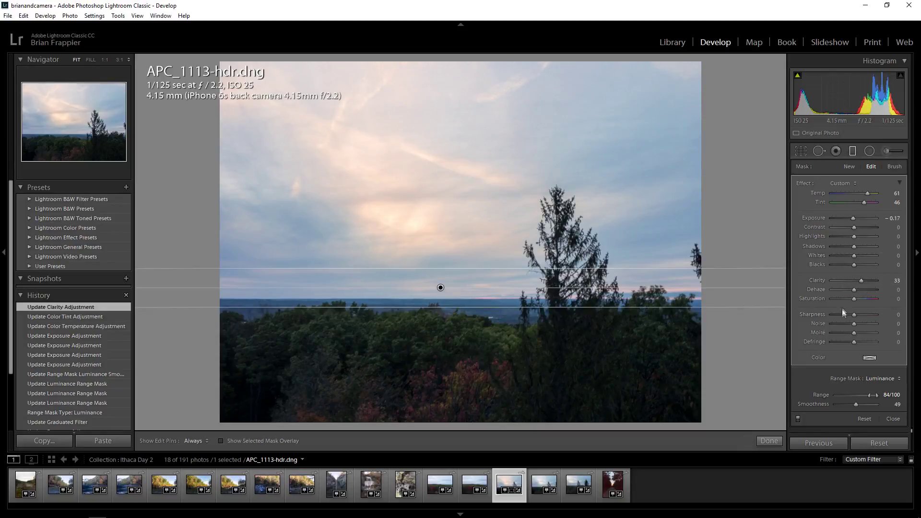
pyautogui.click(769, 441)
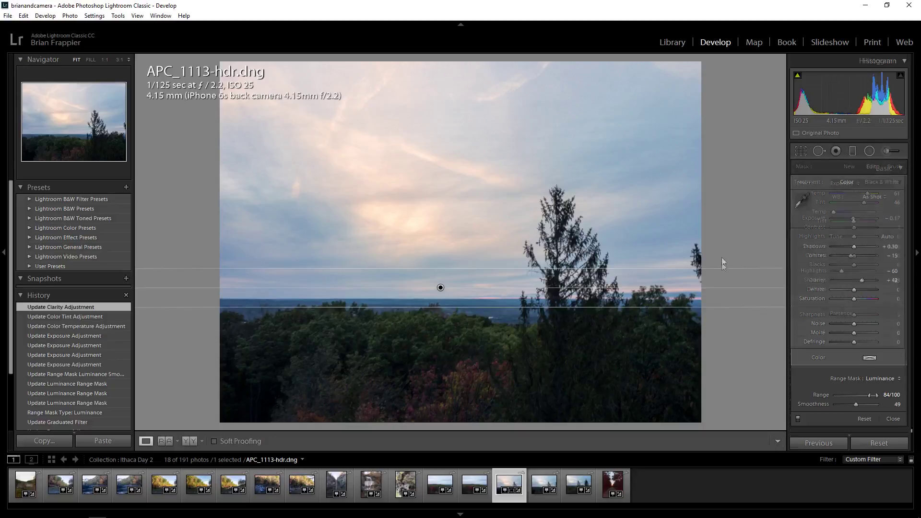
# Step: Toggle between the before and after views of APC_1113-hdr.dng
pyautogui.press('\\')
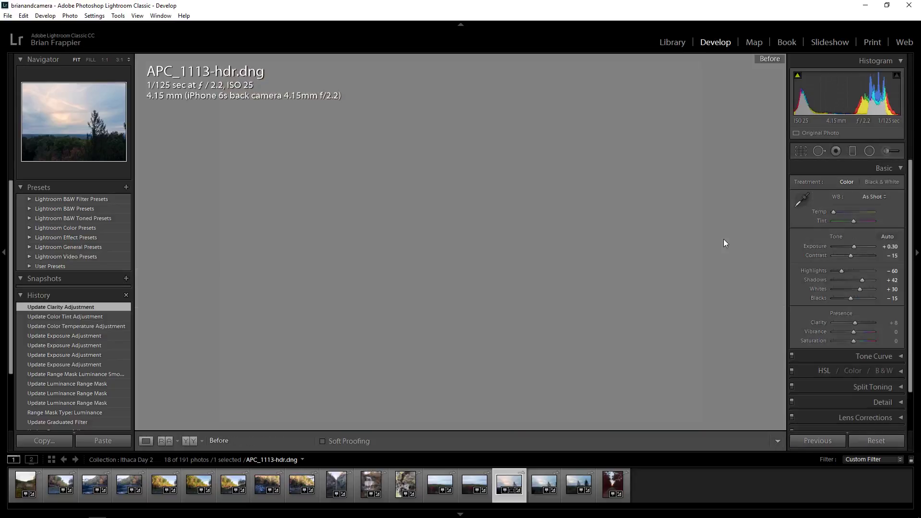
pyautogui.press('\\')
pyautogui.press('\\')
pyautogui.press('\\')
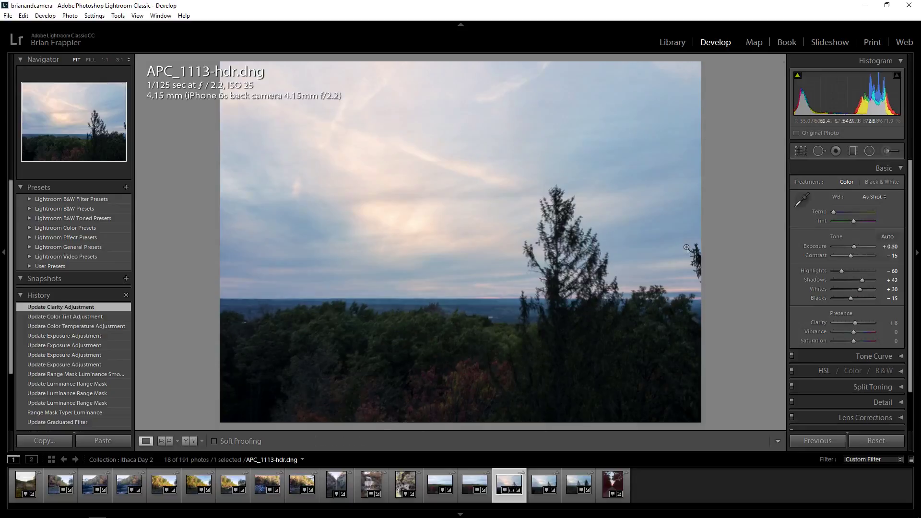
pyautogui.press('\\')
pyautogui.press('\\')
pyautogui.press('\\')
pyautogui.press('\\')
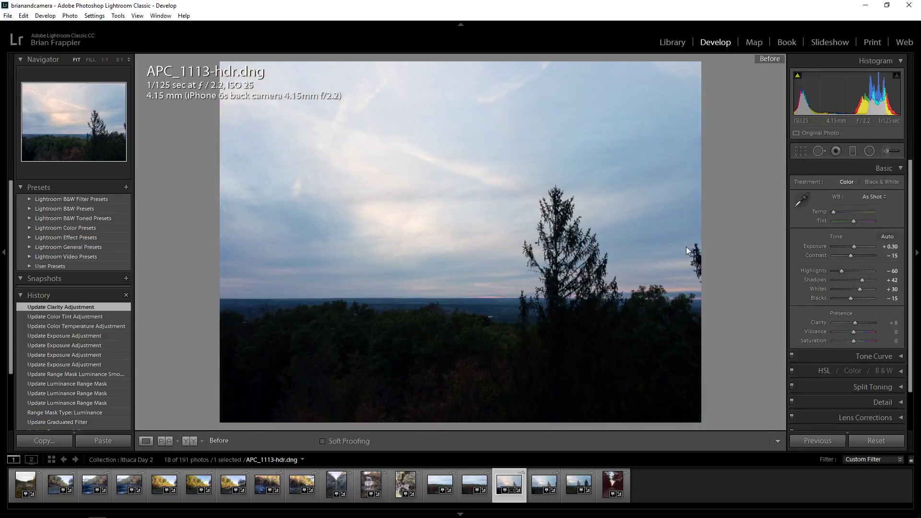
pyautogui.press('\\')
pyautogui.press('\\')
pyautogui.press('\\')
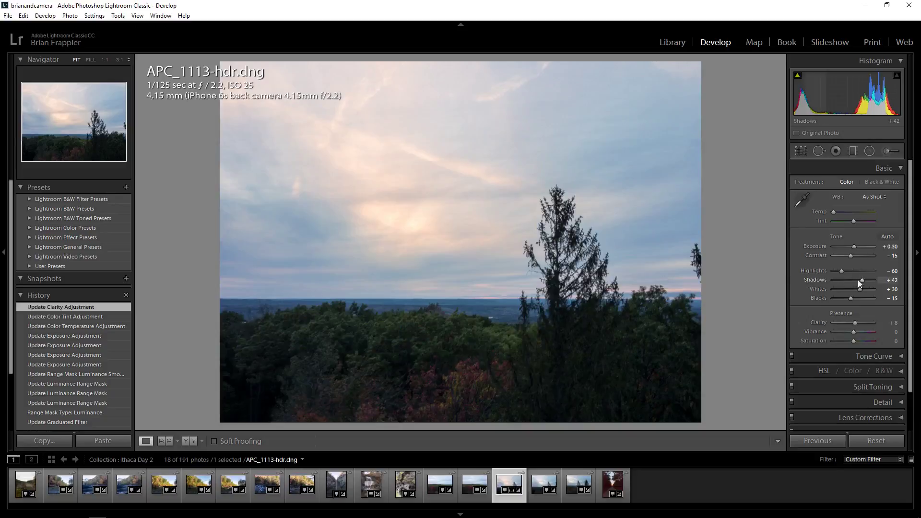
# Step: Raise Shadows to +100, compare with the original, and go to the Ithaca Day 2 Library grid
pyautogui.moveTo(865, 280); pyautogui.dragTo(915, 286)
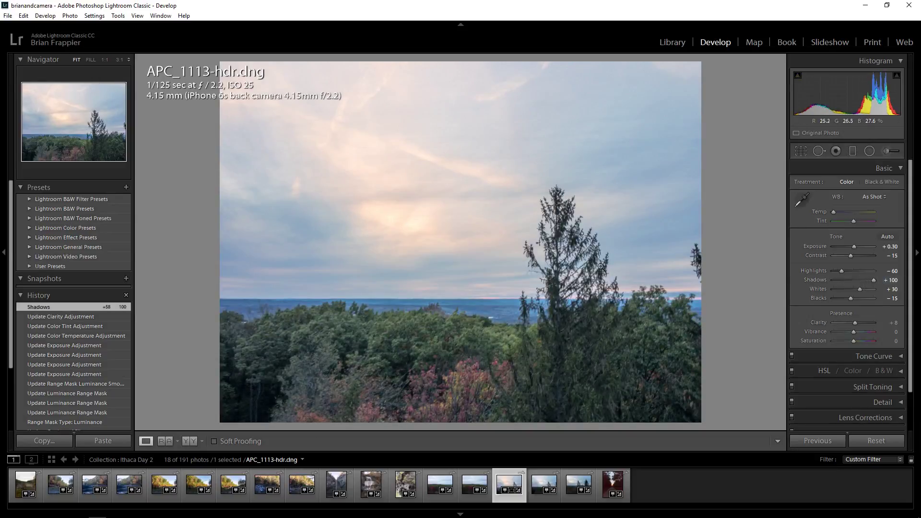
pyautogui.press('\\')
pyautogui.press('\\')
pyautogui.press('\\')
pyautogui.press('\\')
pyautogui.press('\\')
pyautogui.press('\\')
pyautogui.press('\\')
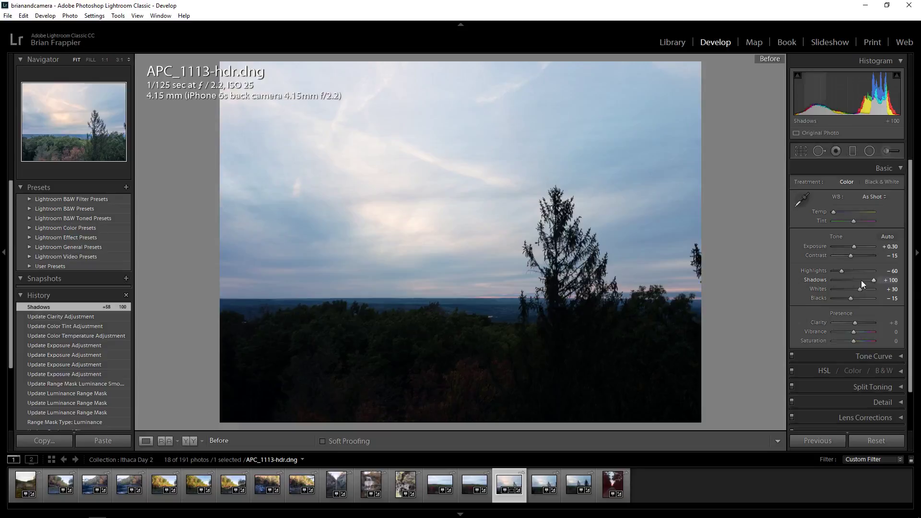
pyautogui.press('\\')
pyautogui.press('g')
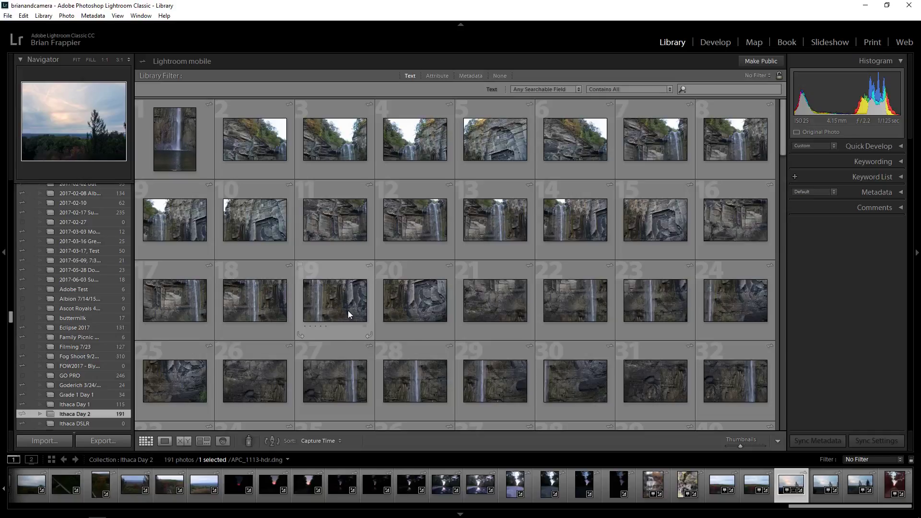
# Step: Open Lightroom's Preferences from the Edit menu and go to the Performance settings
pyautogui.click(23, 16)
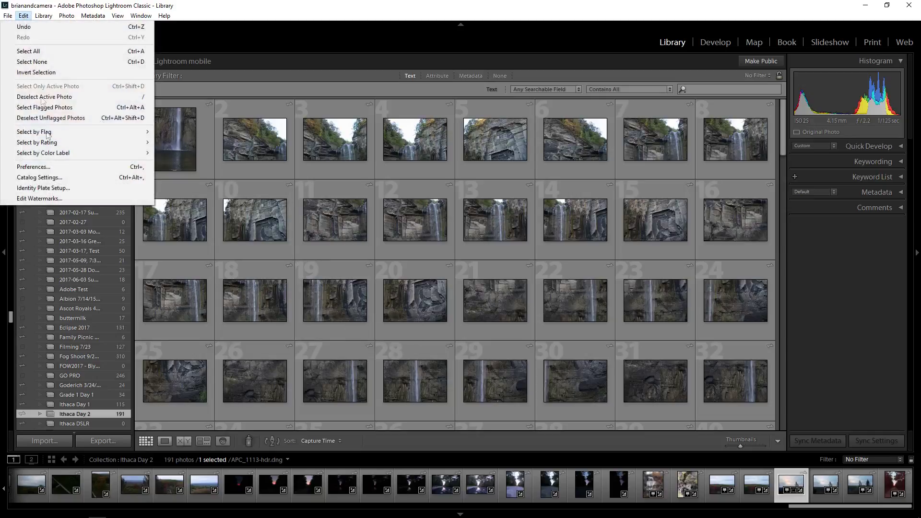
pyautogui.click(63, 167)
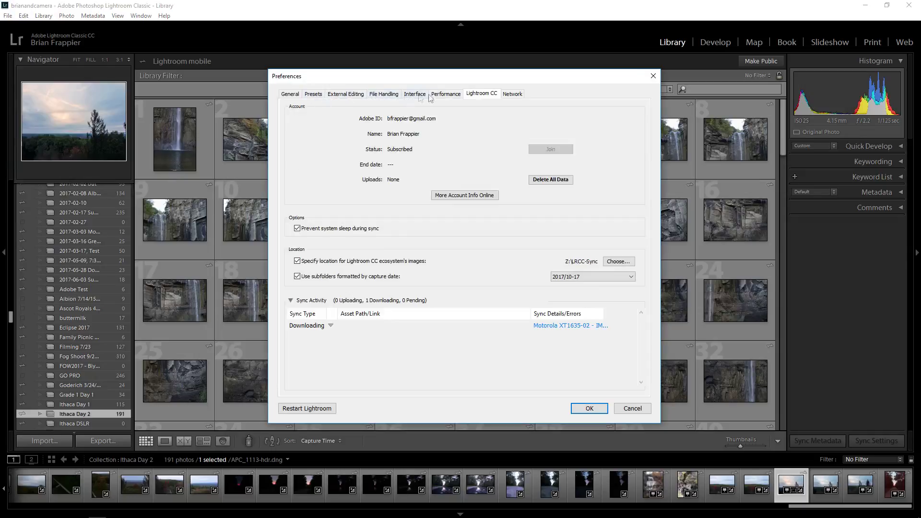
pyautogui.click(445, 93)
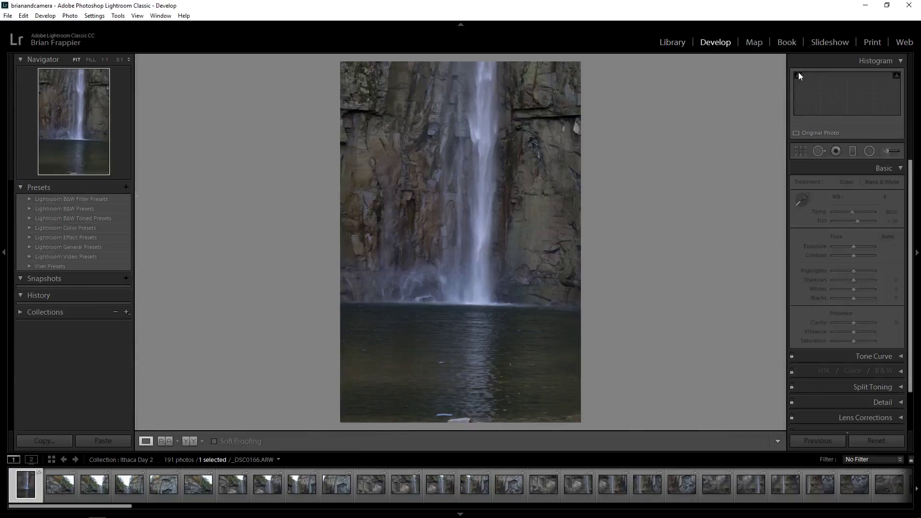
# Step: Set up the Adjustment Brush with Exposure 0.70 and Contrast 72, hiding edit pins
pyautogui.press('k')
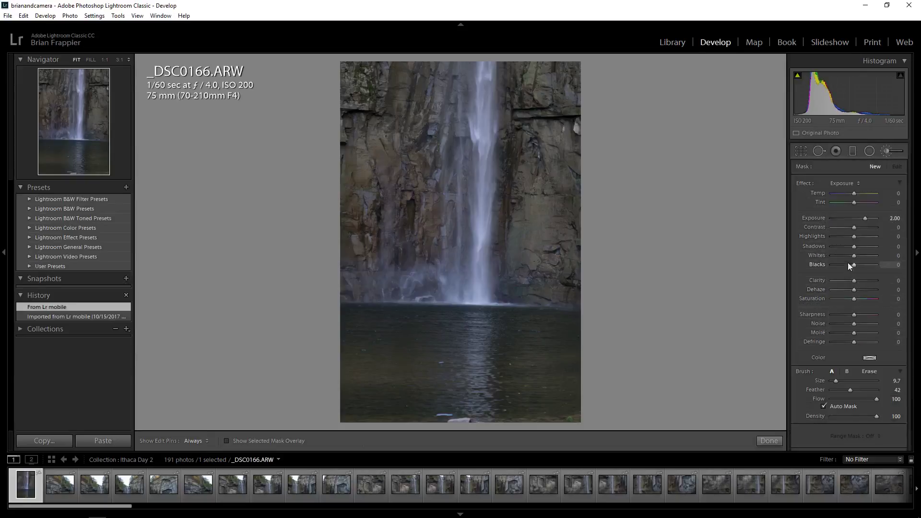
pyautogui.doubleClick(865, 218)
pyautogui.moveTo(853, 219); pyautogui.dragTo(856, 219)
pyautogui.click(870, 227)
pyautogui.press('h')
# Step: Paint brightening strokes down the waterfall, its left edge, the pool mist and nearby rock
pyautogui.moveTo(483, 82); pyautogui.dragTo(477, 295)
pyautogui.press('h')
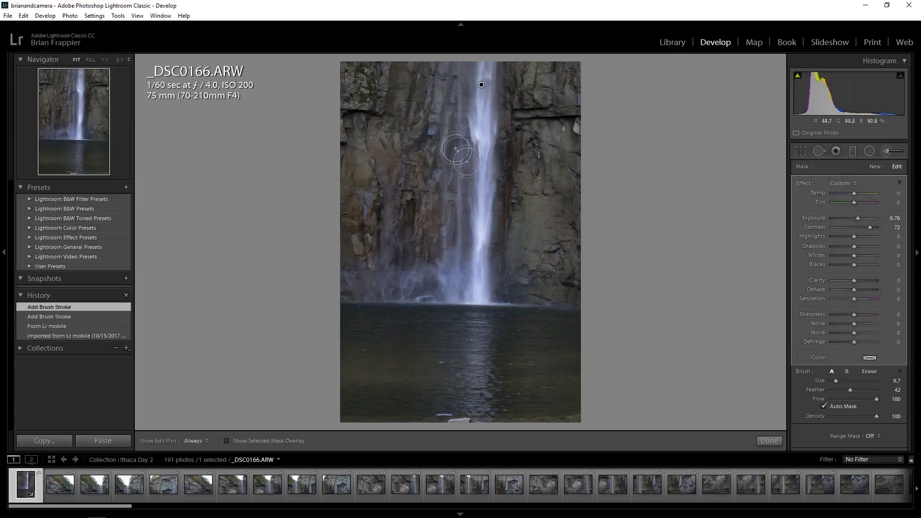
pyautogui.moveTo(463, 119)
pyautogui.mouseDown()
pyautogui.moveTo(462, 257)
pyautogui.moveTo(453, 273)
pyautogui.mouseUp()
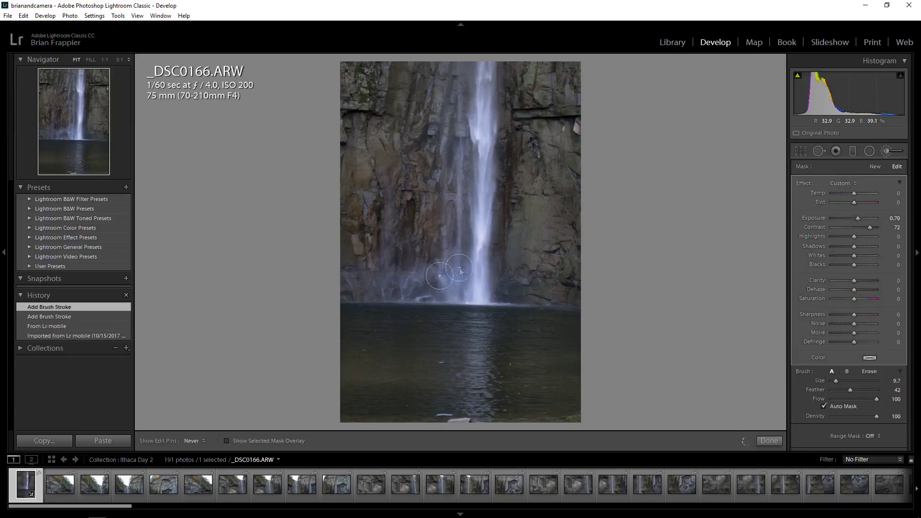
pyautogui.moveTo(350, 290)
pyautogui.mouseDown()
pyautogui.moveTo(391, 289)
pyautogui.moveTo(451, 282)
pyautogui.mouseUp()
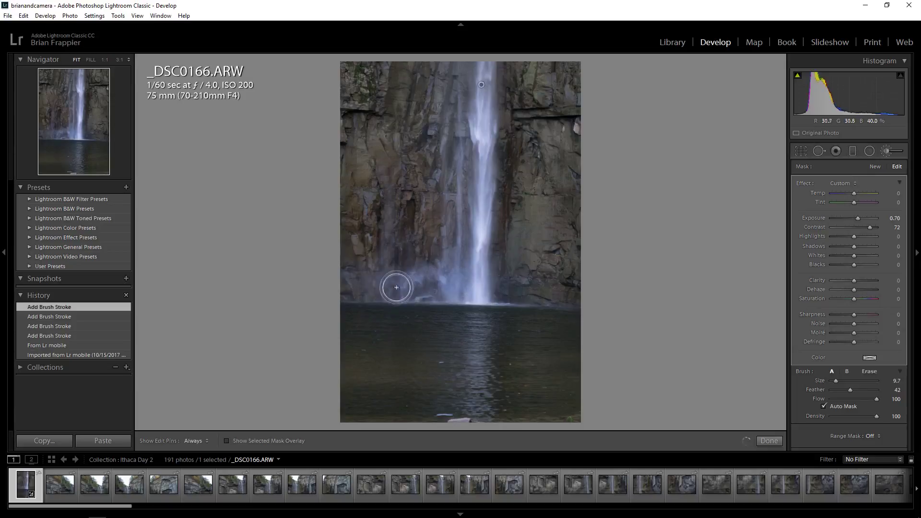
pyautogui.moveTo(395, 252)
pyautogui.mouseDown()
pyautogui.moveTo(390, 209)
pyautogui.moveTo(388, 275)
pyautogui.mouseUp()
pyautogui.moveTo(460, 260); pyautogui.dragTo(440, 243)
# Step: Brush once more down the waterfall, then add a heal spot at the photo's bottom
pyautogui.press('h')
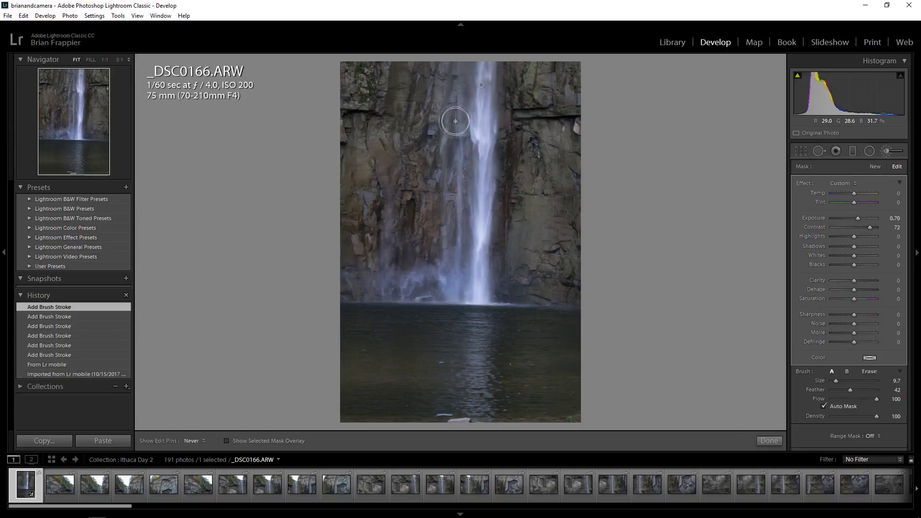
pyautogui.moveTo(464, 103); pyautogui.dragTo(458, 249)
pyautogui.press('h')
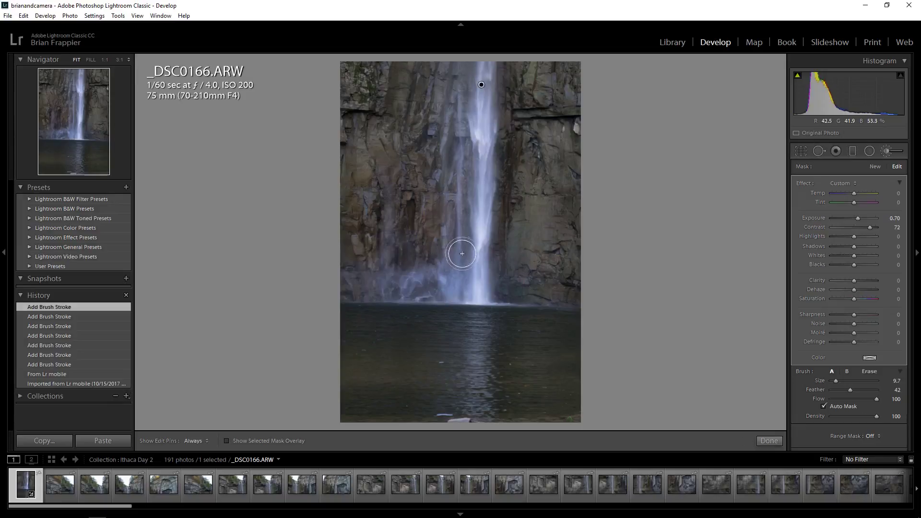
pyautogui.press('q')
pyautogui.click(459, 418)
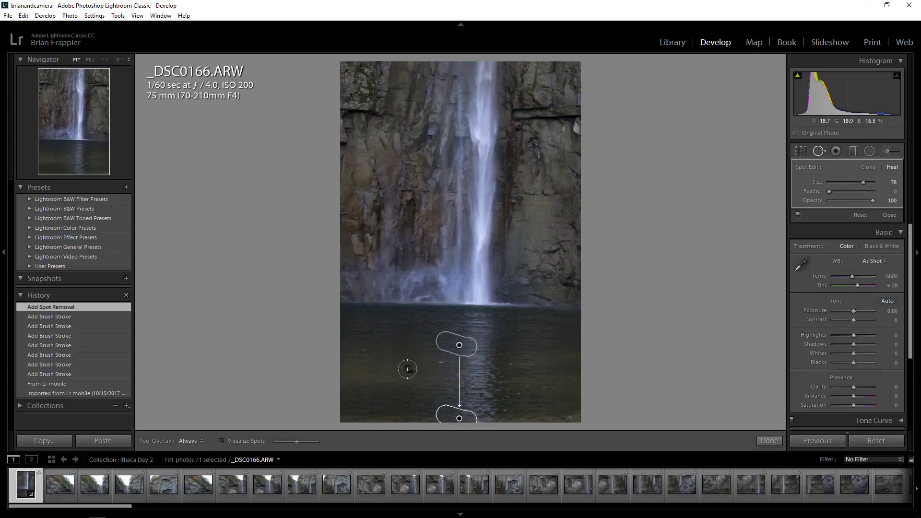
# Step: Add two heal spots on the pool water, delete the unwanted one, and close Spot Removal
pyautogui.click(441, 364)
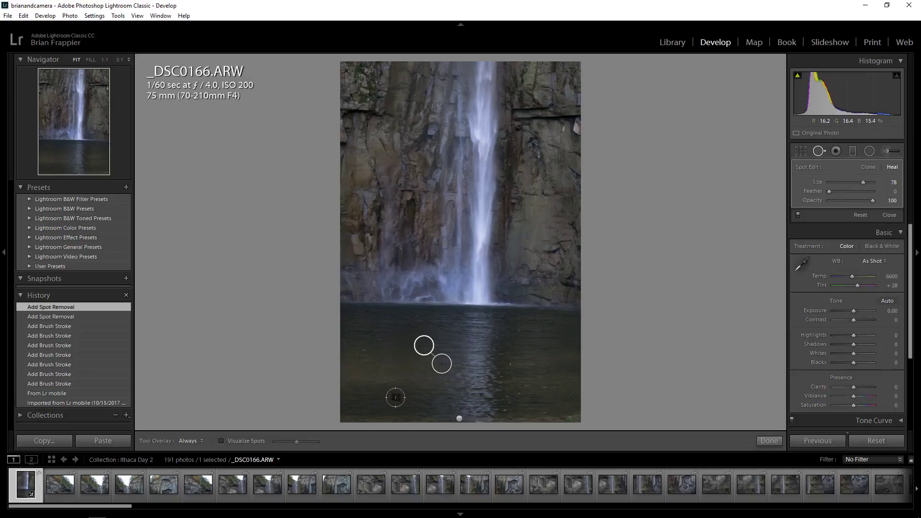
pyautogui.moveTo(538, 376)
pyautogui.mouseDown()
pyautogui.moveTo(501, 383)
pyautogui.moveTo(496, 364)
pyautogui.moveTo(532, 367)
pyautogui.moveTo(531, 356)
pyautogui.moveTo(499, 348)
pyautogui.moveTo(524, 355)
pyautogui.moveTo(514, 379)
pyautogui.moveTo(530, 392)
pyautogui.moveTo(544, 381)
pyautogui.mouseUp()
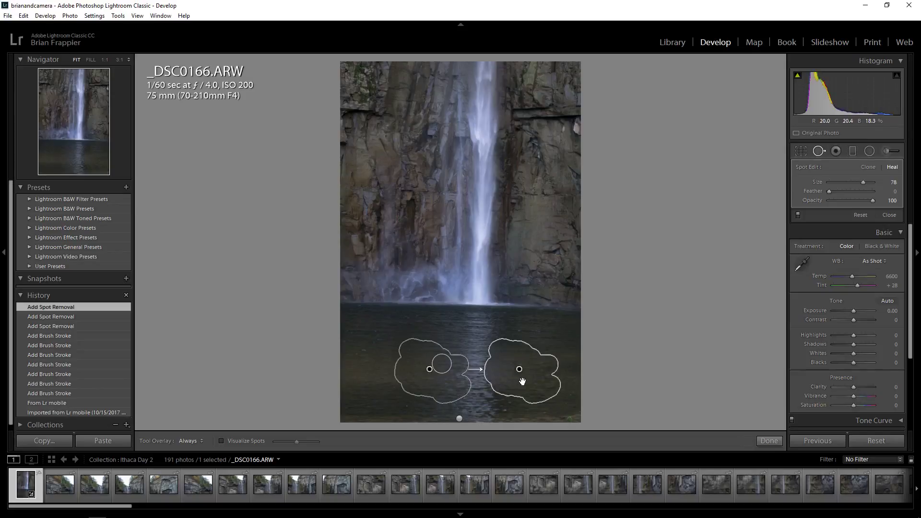
pyautogui.press('Delete')
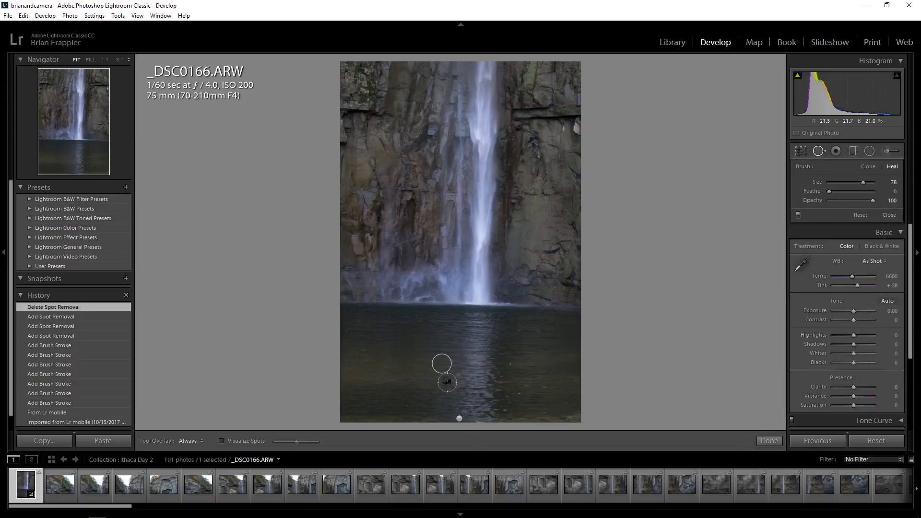
pyautogui.click(765, 440)
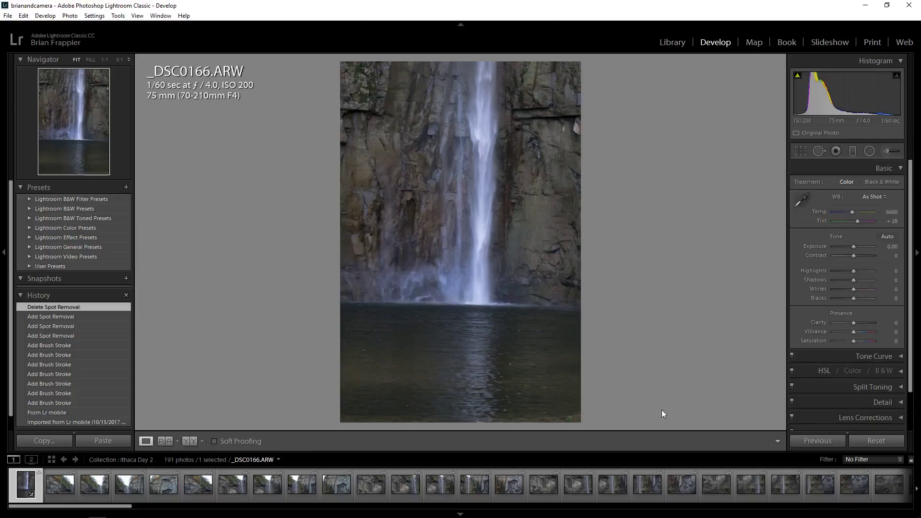
# Step: Toggle Before/After on the waterfall edit, ending on the edited version
pyautogui.press('\\')
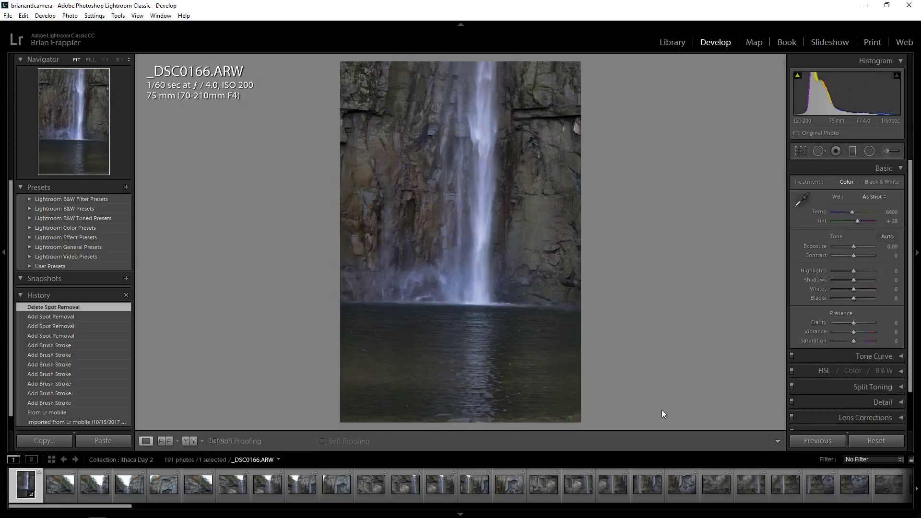
pyautogui.press('\\')
pyautogui.press('\\')
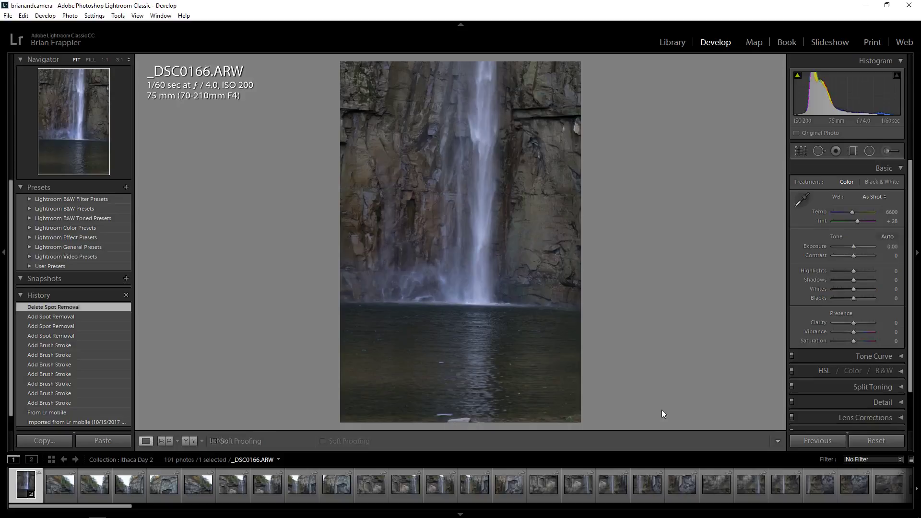
pyautogui.press('\\')
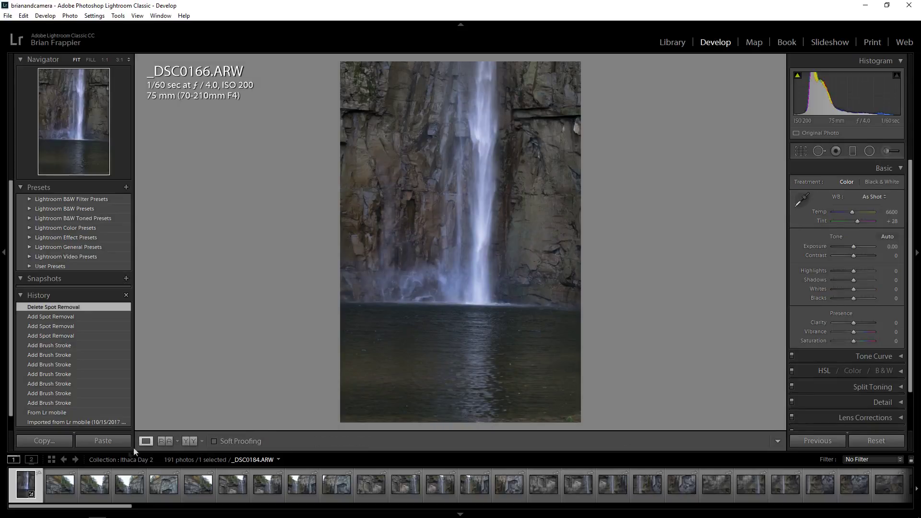
# Step: Open _DSC0168, try darker and brighter exposure, and reset Exposure to 0.00
pyautogui.click(57, 489)
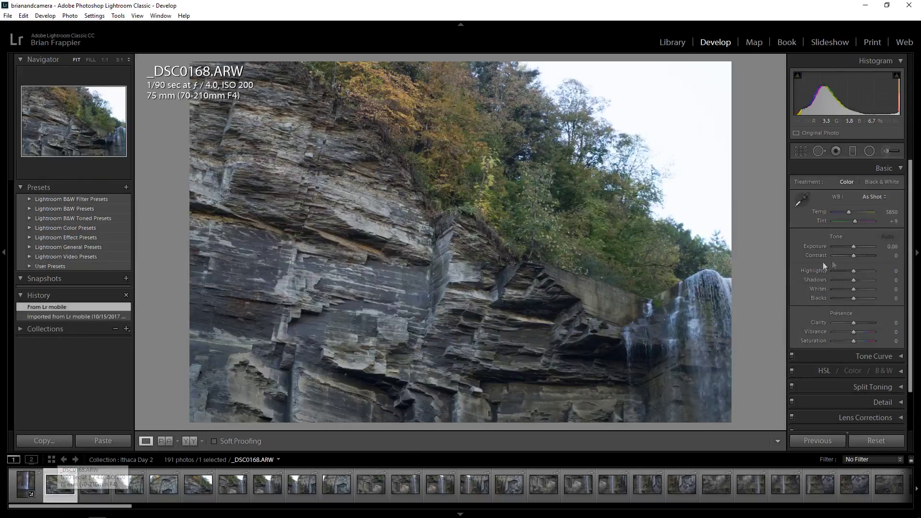
pyautogui.moveTo(850, 243); pyautogui.dragTo(856, 248)
pyautogui.doubleClick(855, 248)
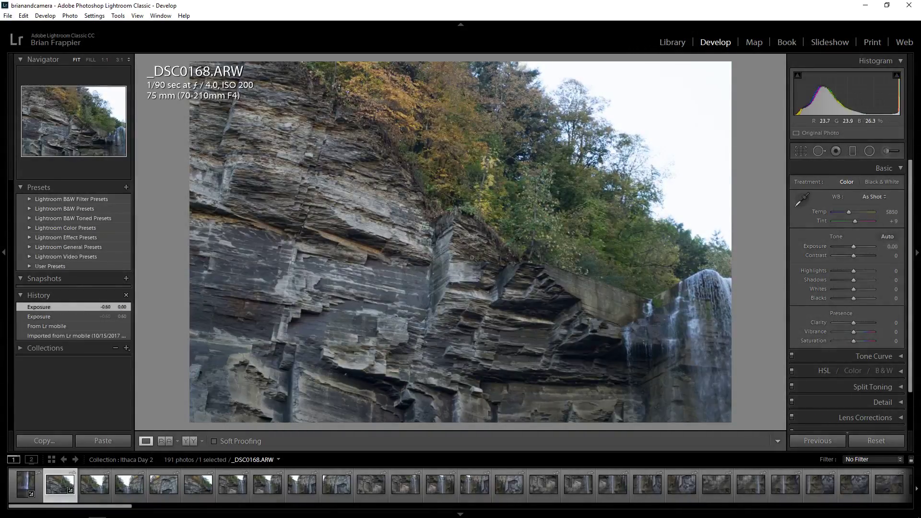
pyautogui.moveTo(845, 246)
pyautogui.mouseDown()
pyautogui.moveTo(871, 248)
pyautogui.moveTo(842, 249)
pyautogui.moveTo(852, 251)
pyautogui.mouseUp()
pyautogui.doubleClick(852, 248)
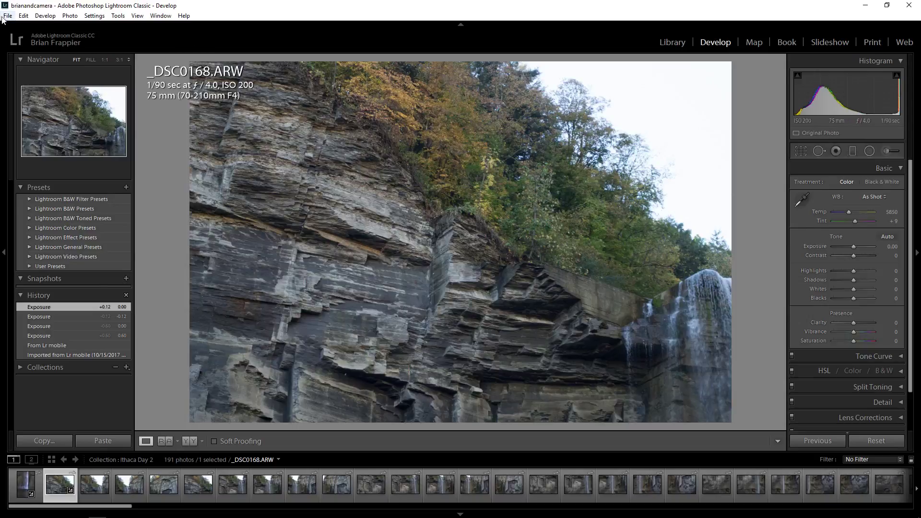
# Step: Uncheck 'Replace embedded previews with standard previews during idle time' in General preferences and close Preferences
pyautogui.click(28, 18)
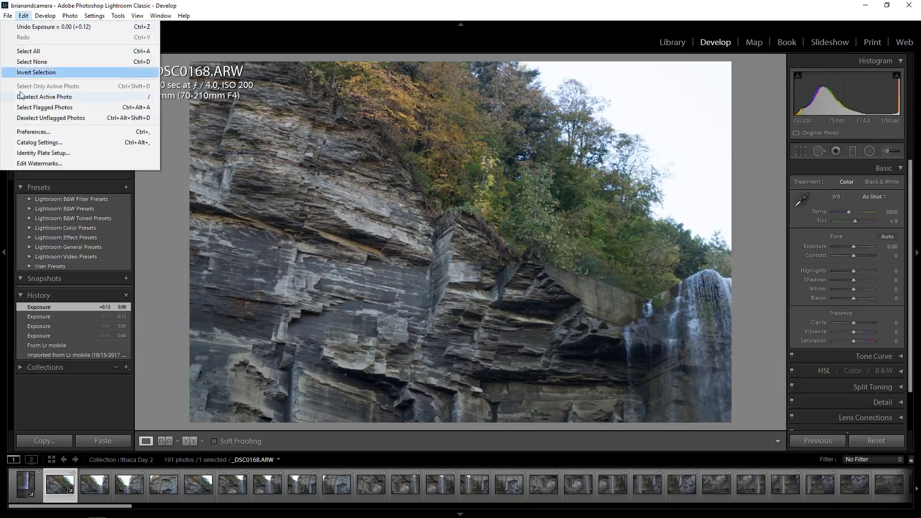
pyautogui.click(43, 127)
pyautogui.click(291, 96)
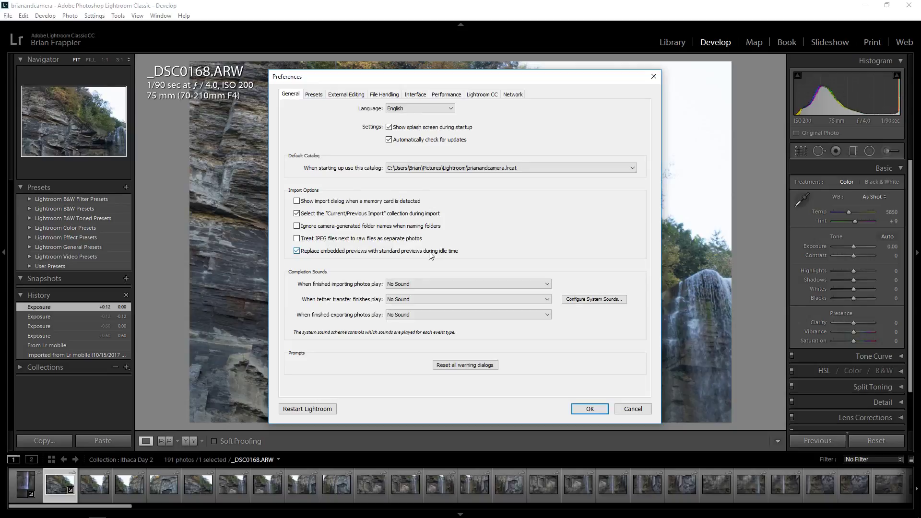
pyautogui.click(430, 252)
pyautogui.click(632, 410)
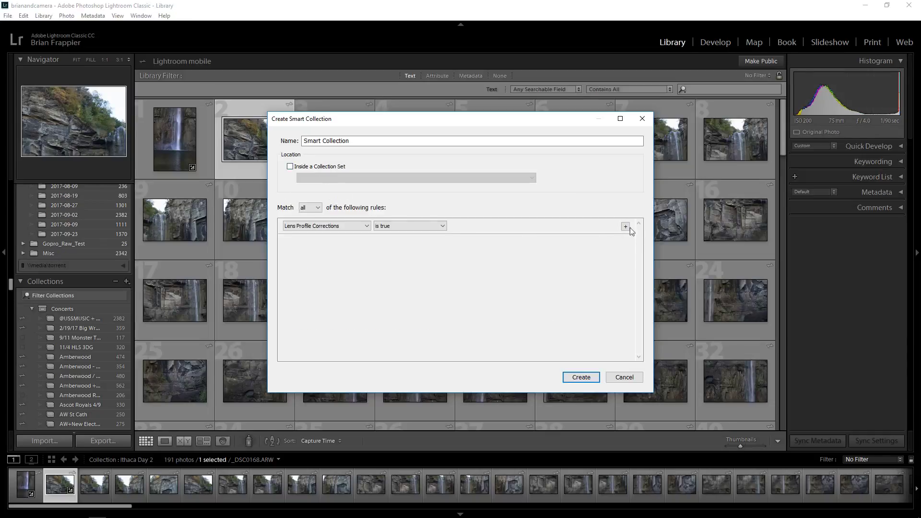
# Step: Add a second smart collection rule: Title isn't empty
pyautogui.click(626, 226)
pyautogui.click(347, 243)
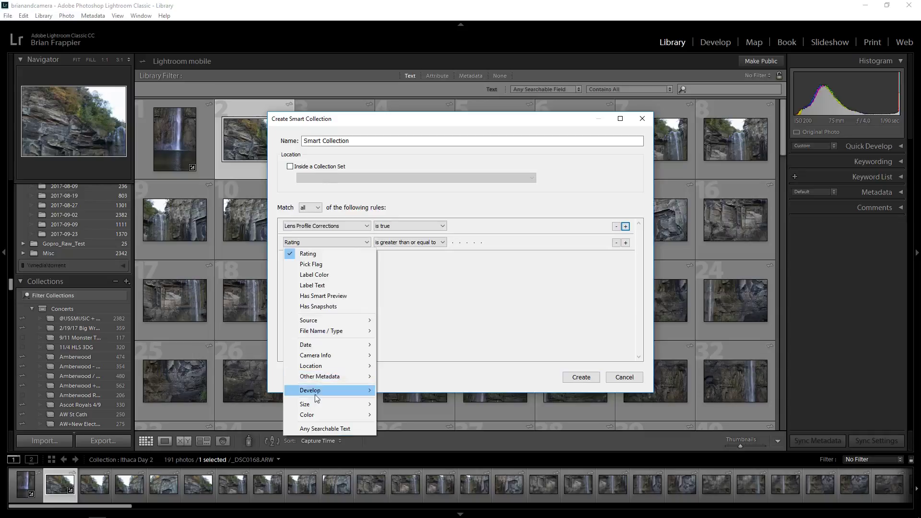
pyautogui.moveTo(330, 375)
pyautogui.click(216, 377)
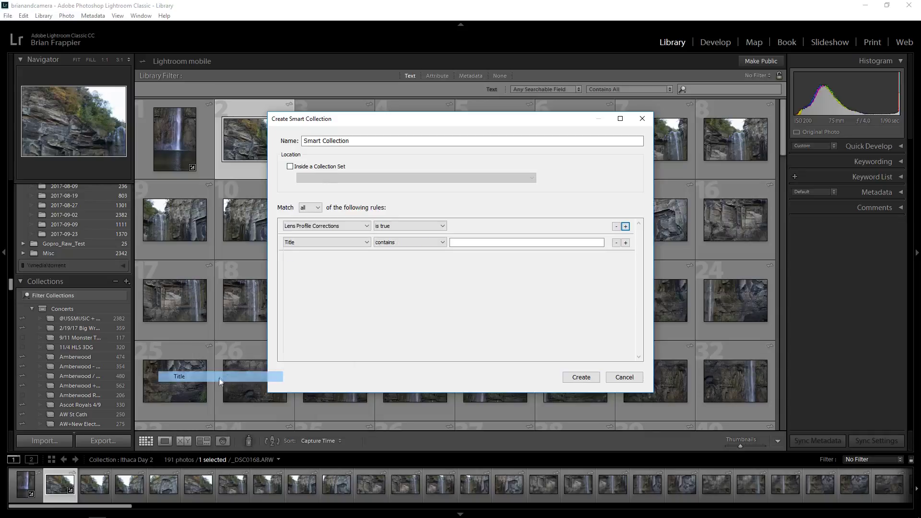
pyautogui.click(405, 244)
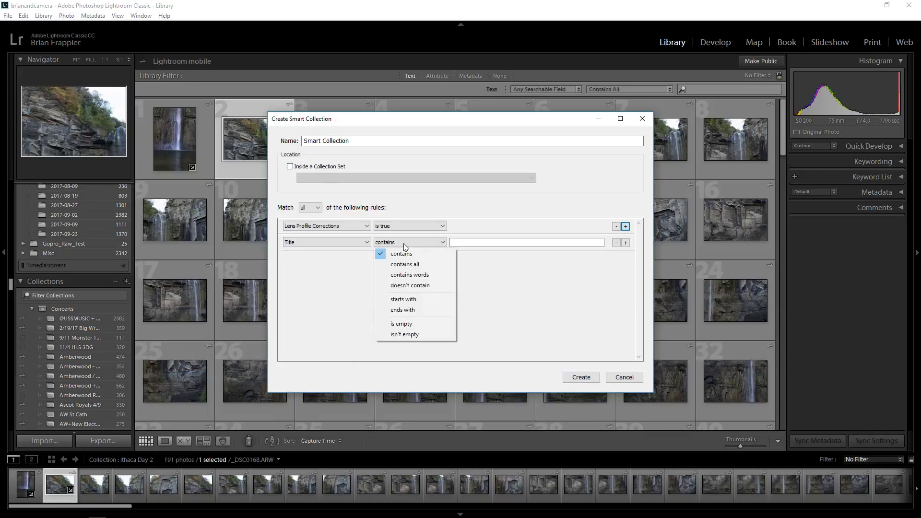
pyautogui.click(407, 335)
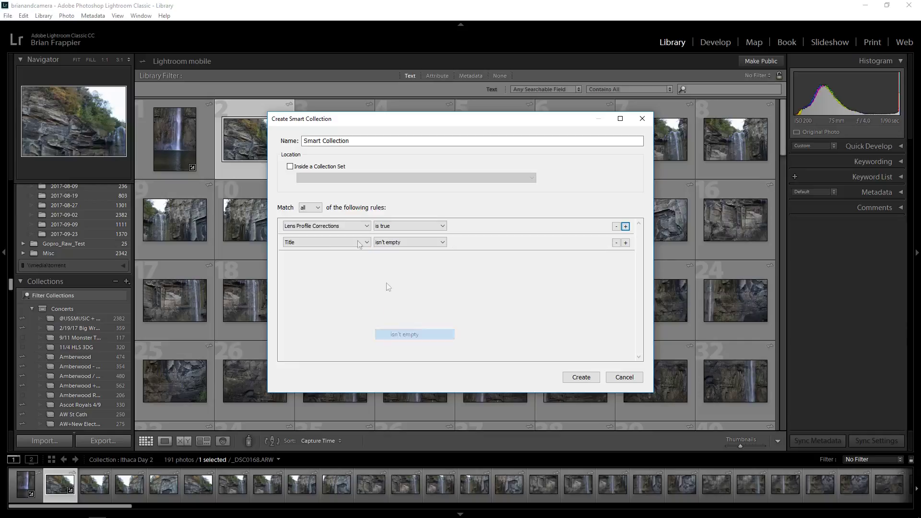
# Step: Keep the first rule as Lens Profile Corrections is true and dismiss the smart collection window
pyautogui.click(338, 227)
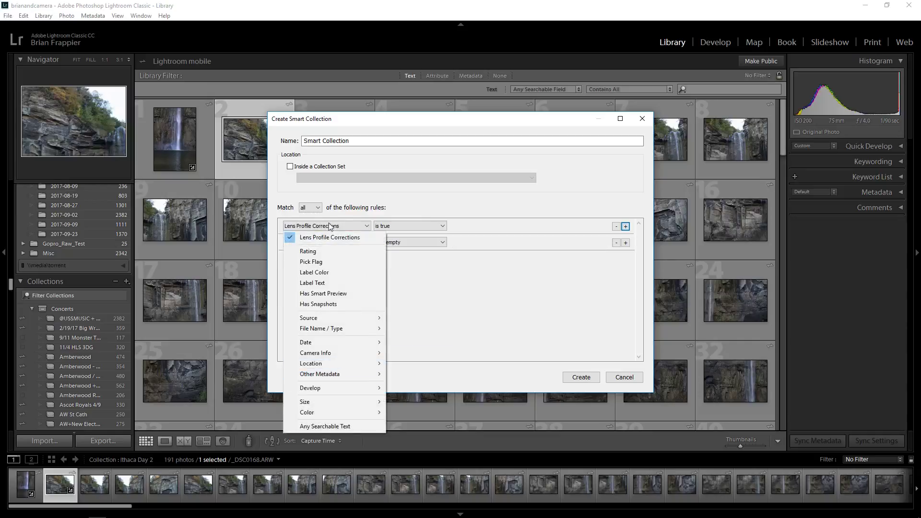
pyautogui.click(307, 237)
pyautogui.click(393, 226)
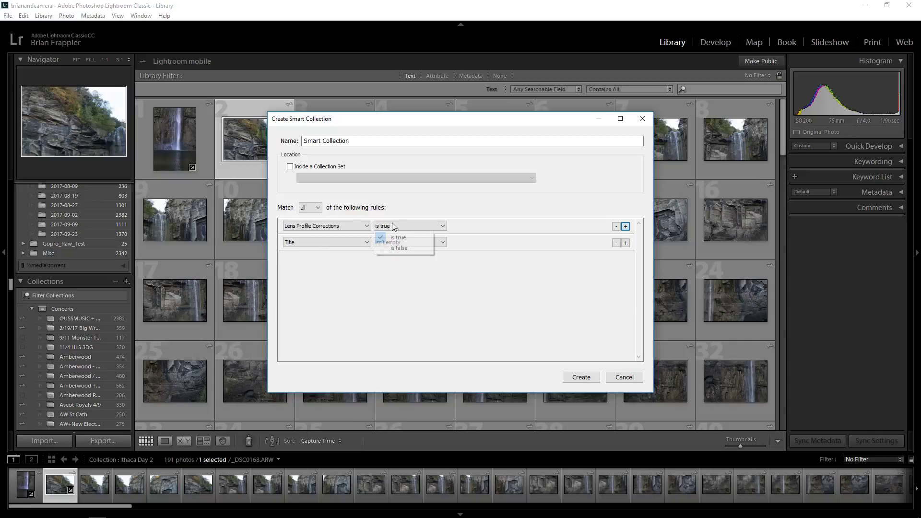
pyautogui.click(518, 278)
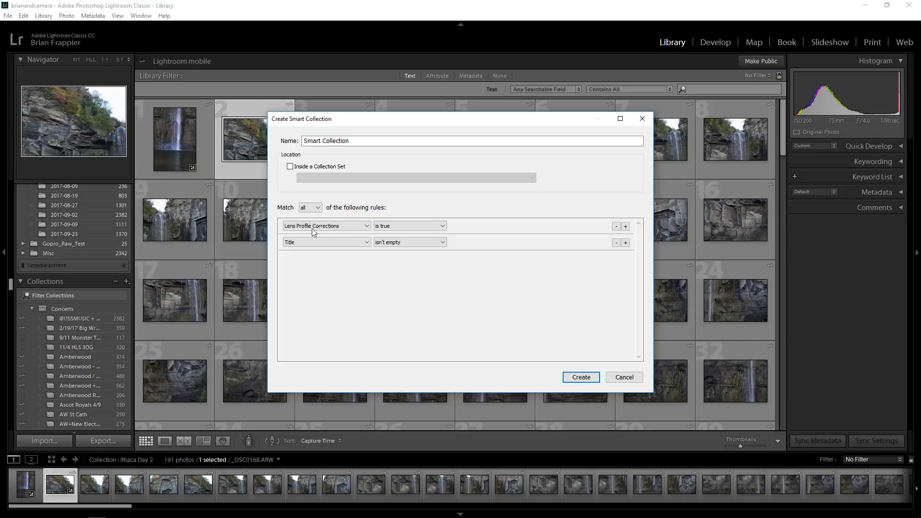
pyautogui.click(622, 378)
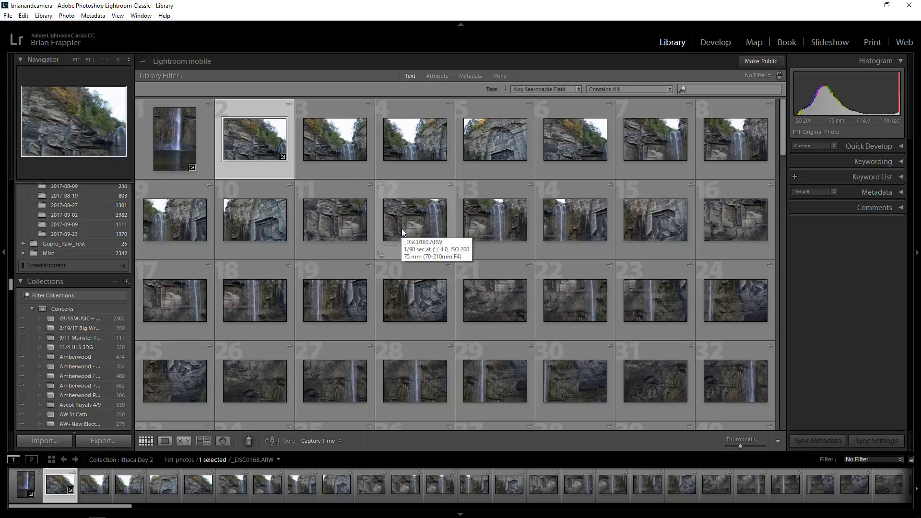
pyautogui.scroll(-15, 405, 245)
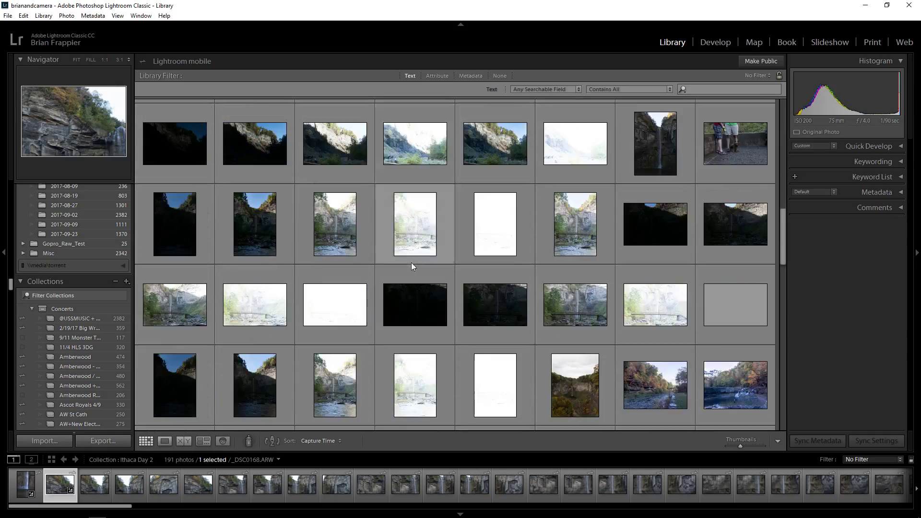
pyautogui.scroll(15, 411, 266)
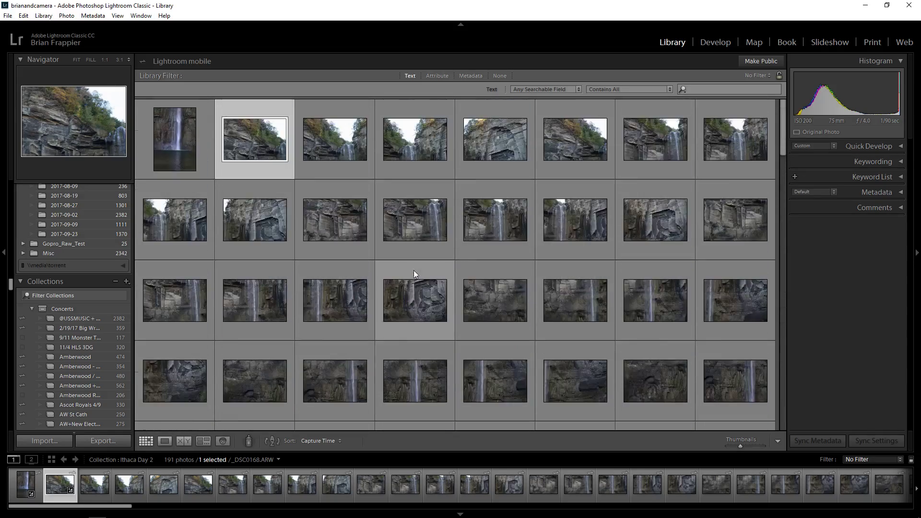
pyautogui.scroll(-15, 402, 288)
pyautogui.scroll(15, 402, 288)
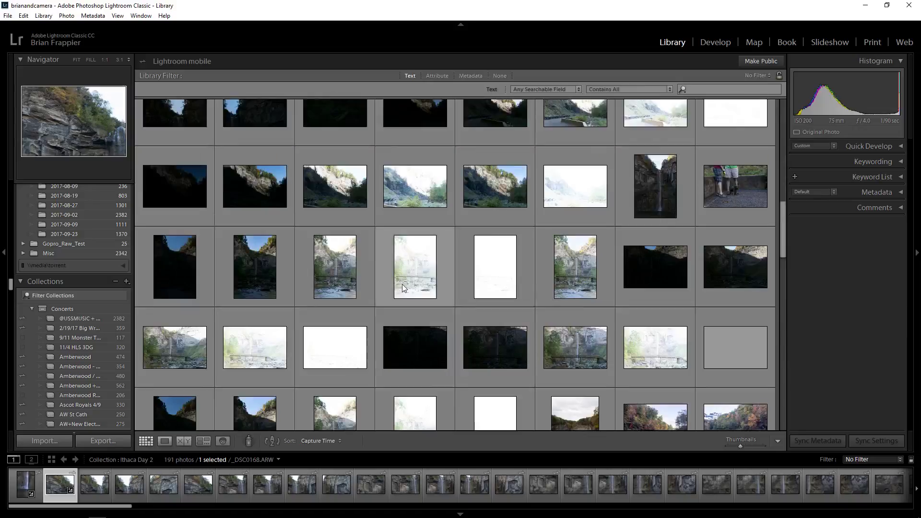
pyautogui.scroll(-15, 404, 283)
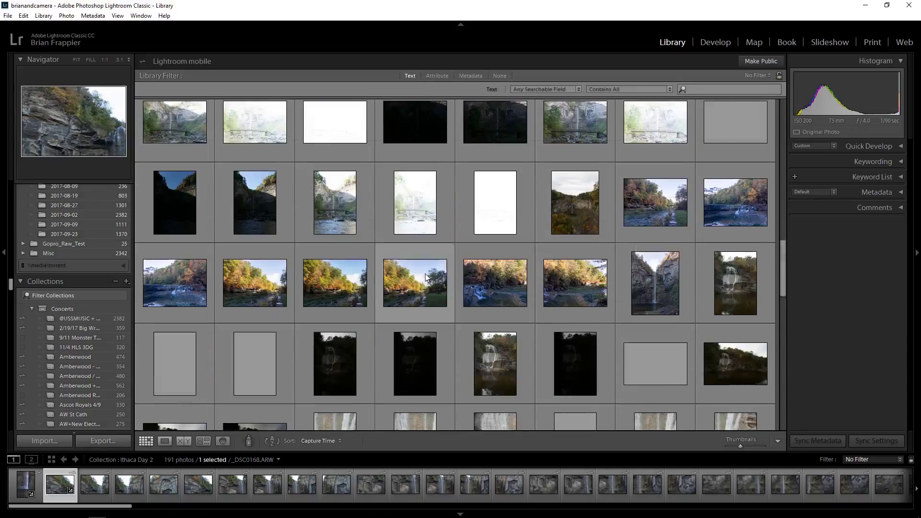
pyautogui.scroll(15, 417, 285)
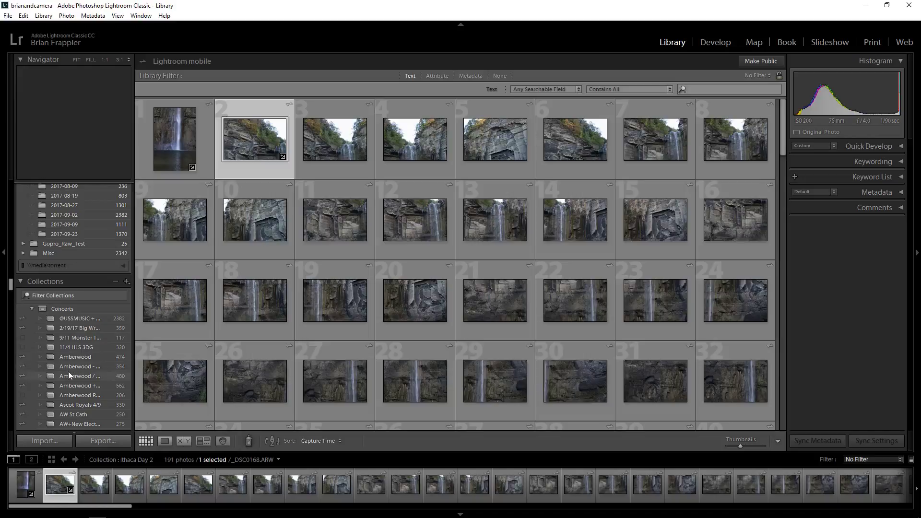
pyautogui.scroll(-5, 67, 372)
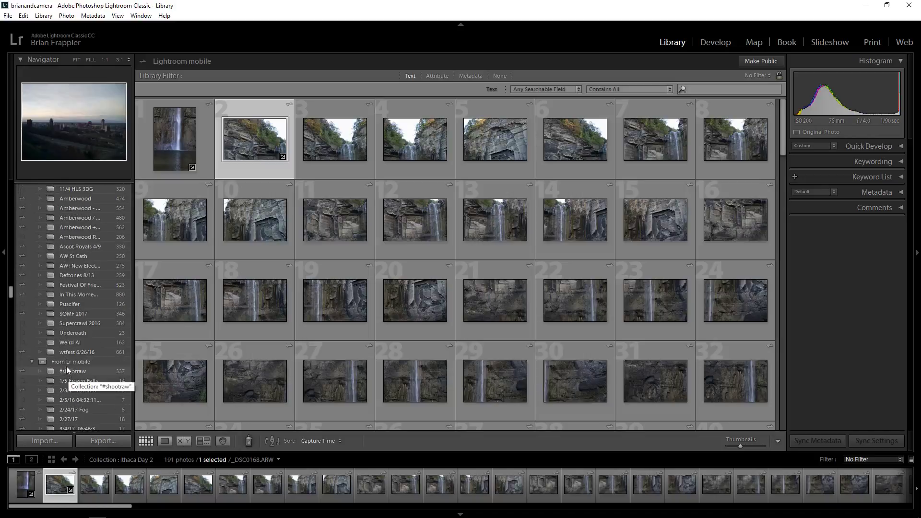